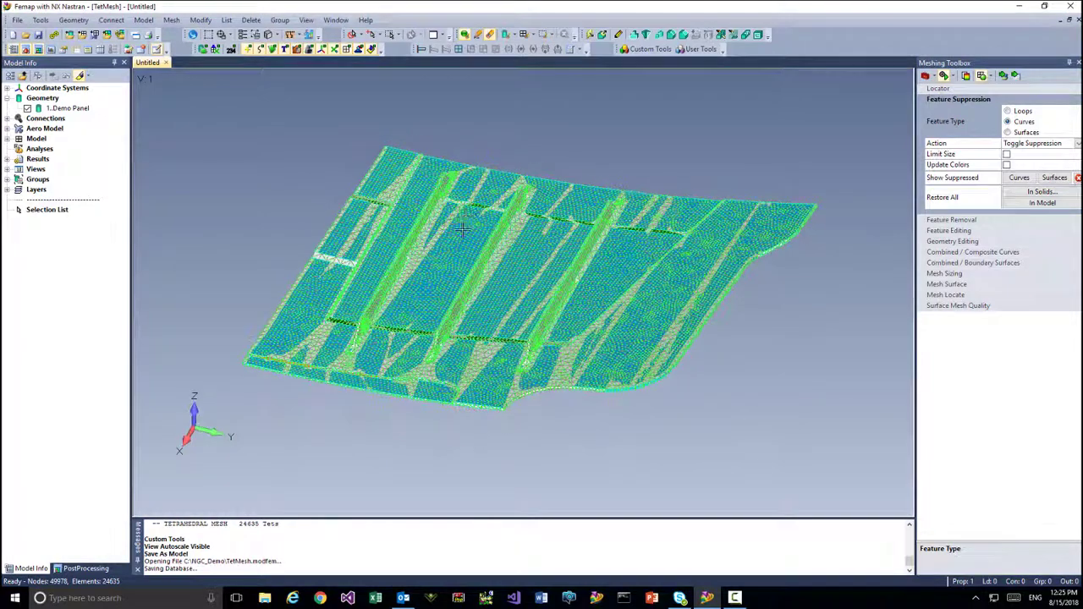
- Delete the entire tetrahedral mesh from the model, keeping only the panel geometry
scroll(465, 237, "up", 2)
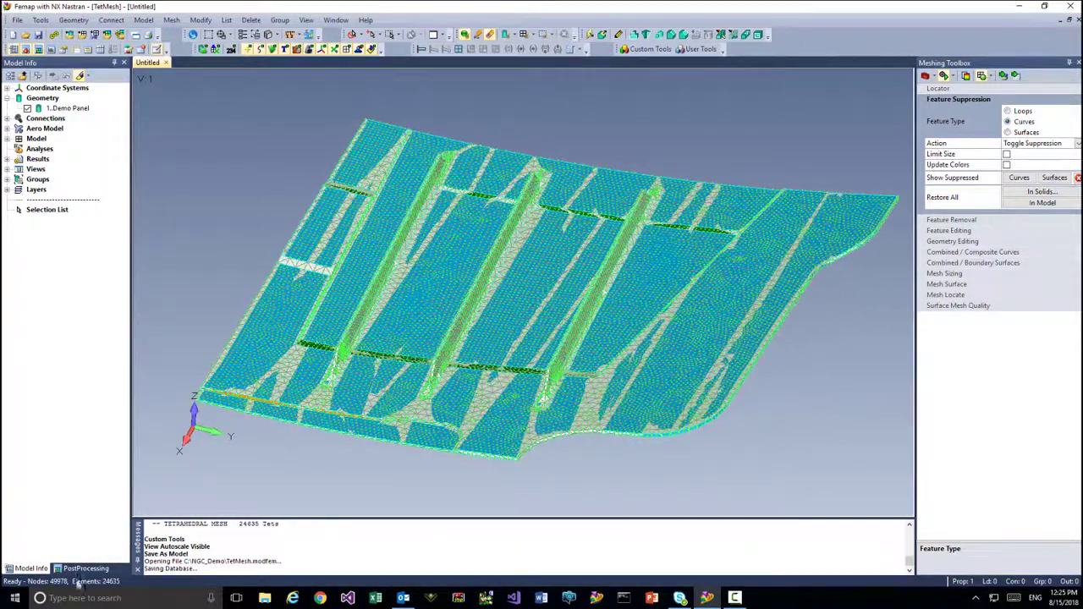
middle_click_drag(362, 312, 420, 252)
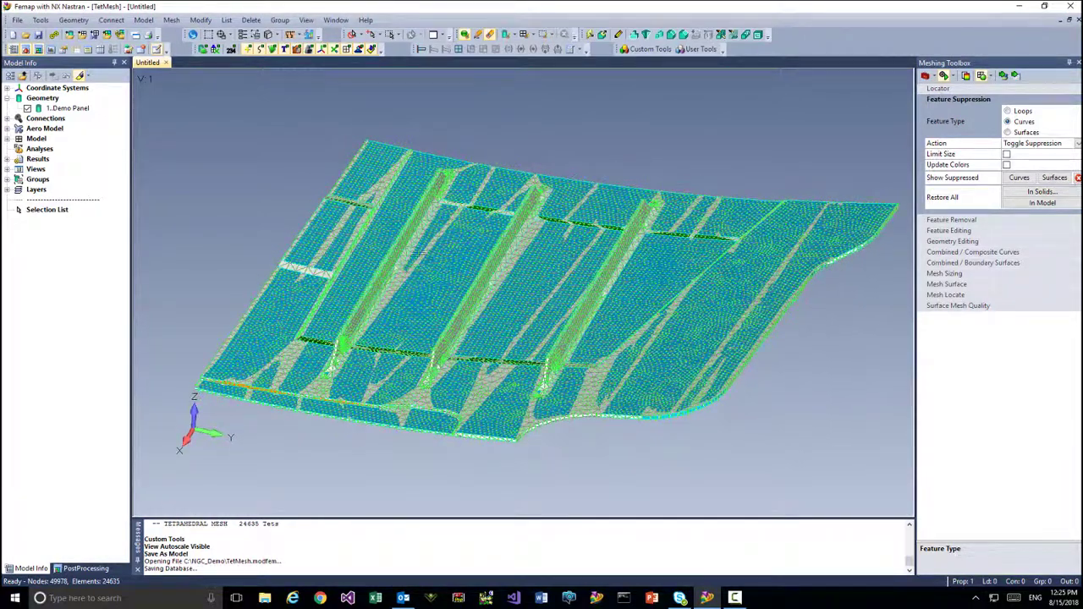
left_click(250, 20)
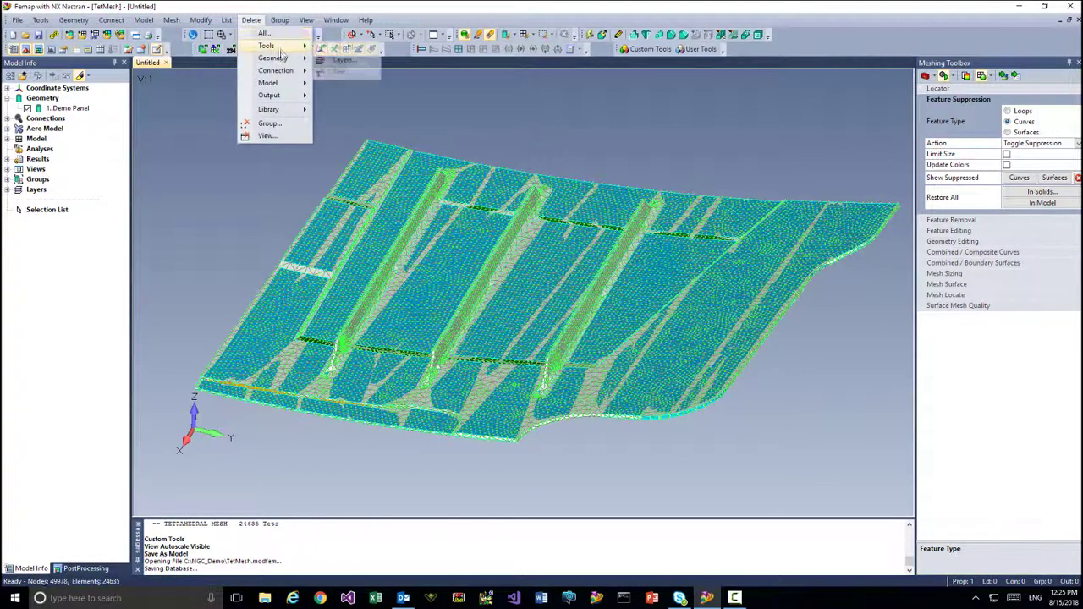
mouse_move(278, 84)
left_click(319, 98)
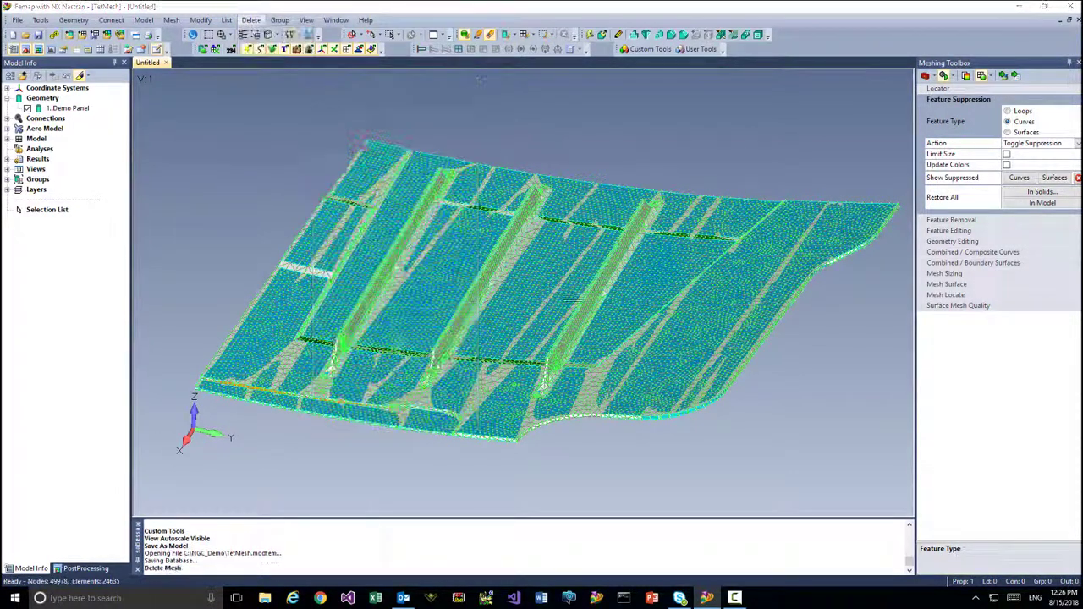
left_click(603, 542)
left_click(682, 557)
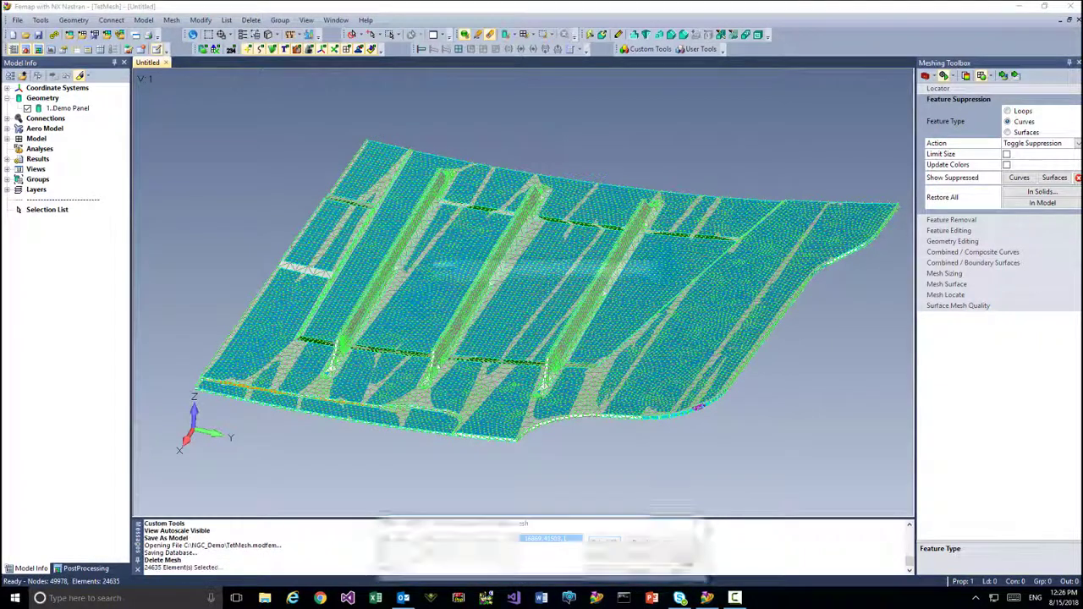
left_click(548, 312)
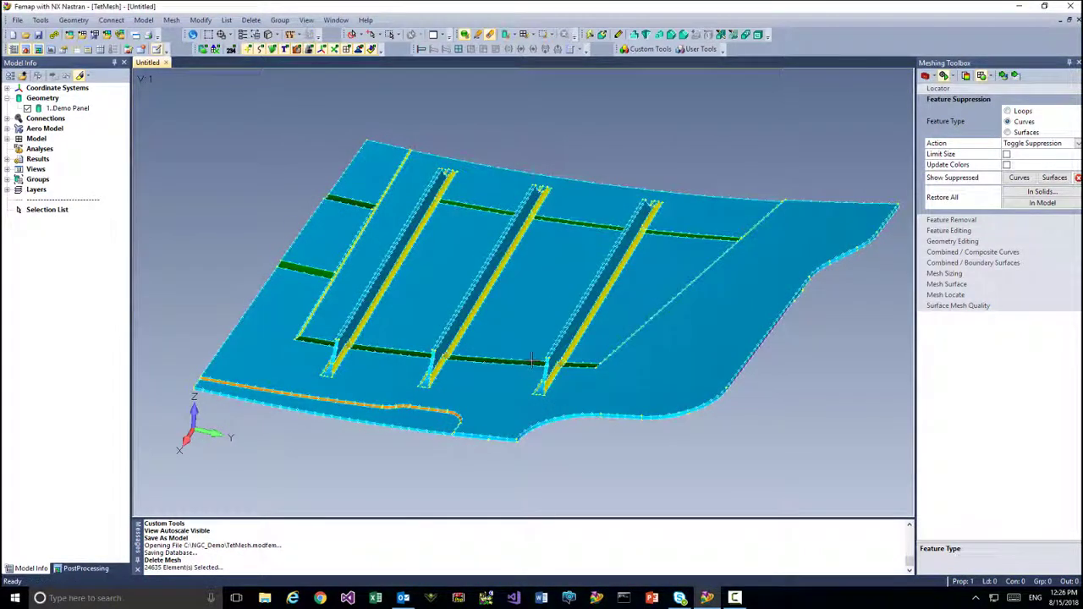
- Create an offset surface from the large smooth face on the panel's underside, using front picking to select that face
middle_click_drag(536, 365, 617, 388)
middle_click_drag(488, 399, 493, 387)
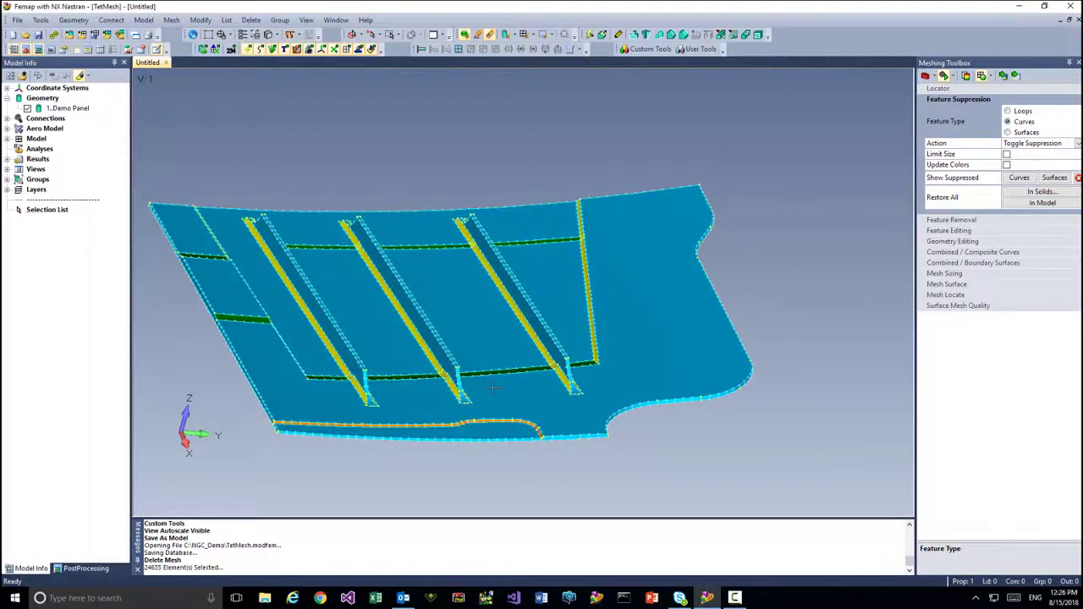
middle_click_drag(421, 421, 408, 341)
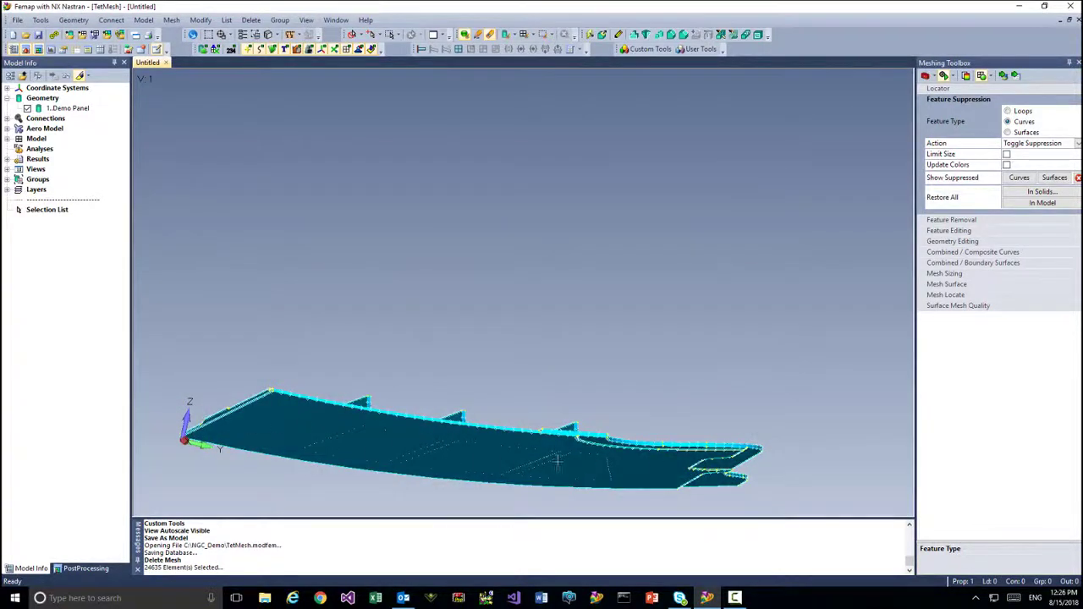
middle_click_drag(557, 459, 639, 253)
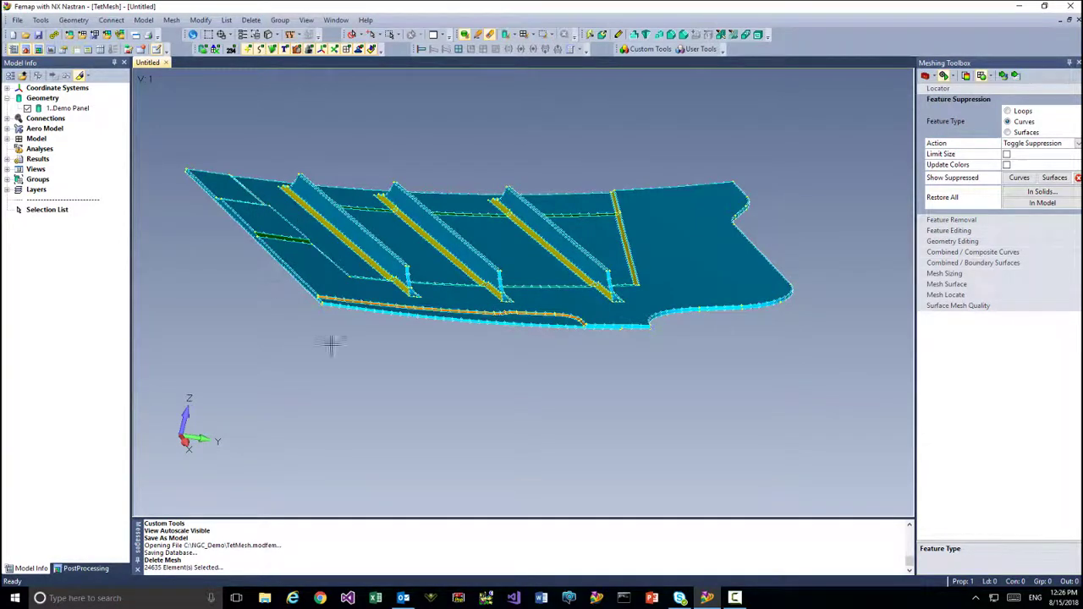
middle_click_drag(331, 344, 334, 292)
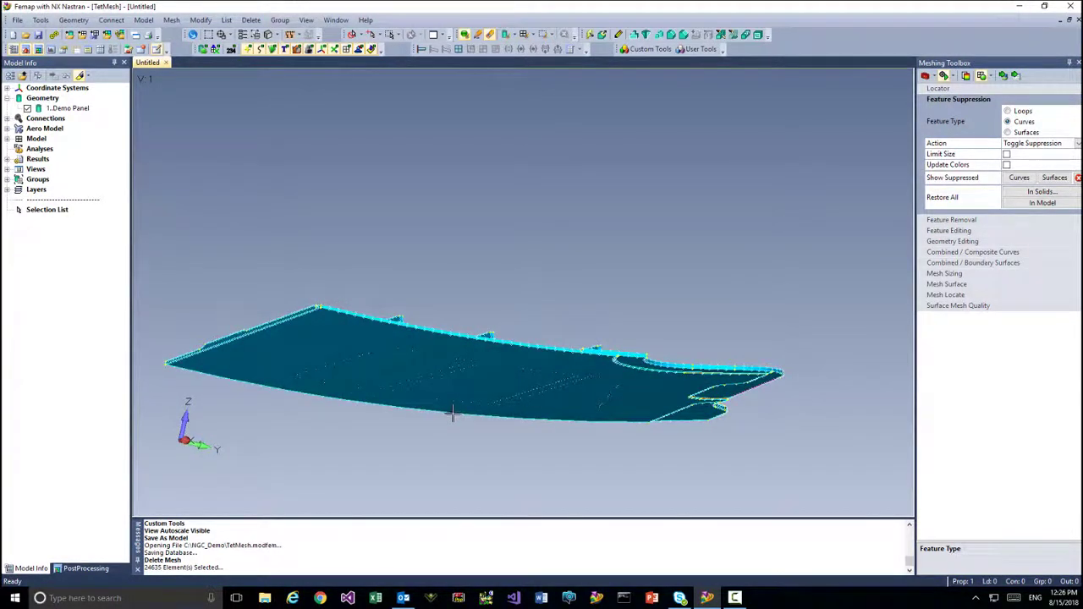
middle_click_drag(451, 412, 440, 356)
left_click(74, 20)
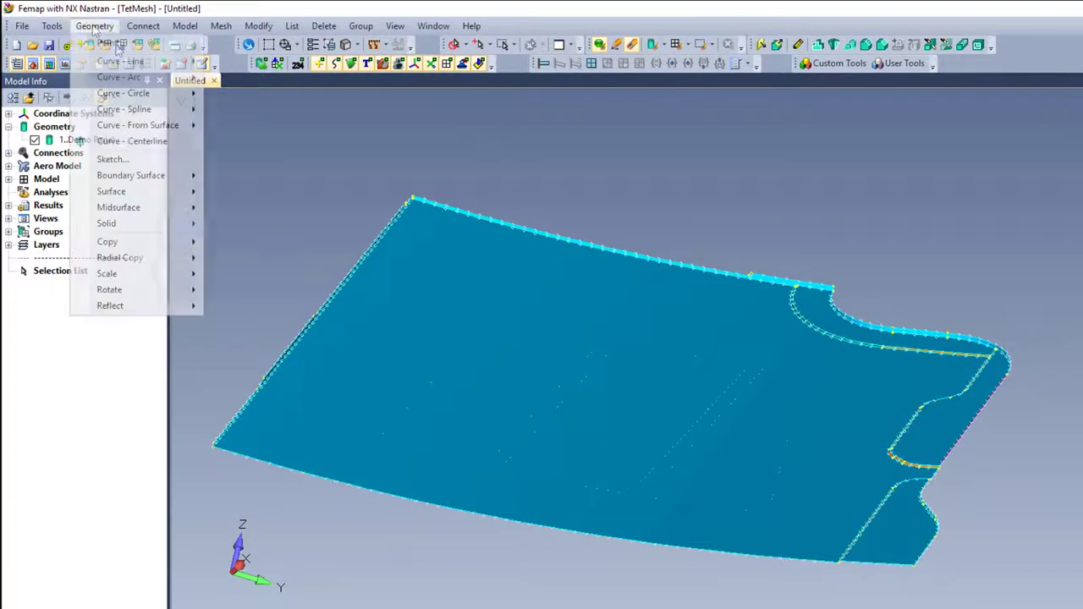
mouse_move(182, 192)
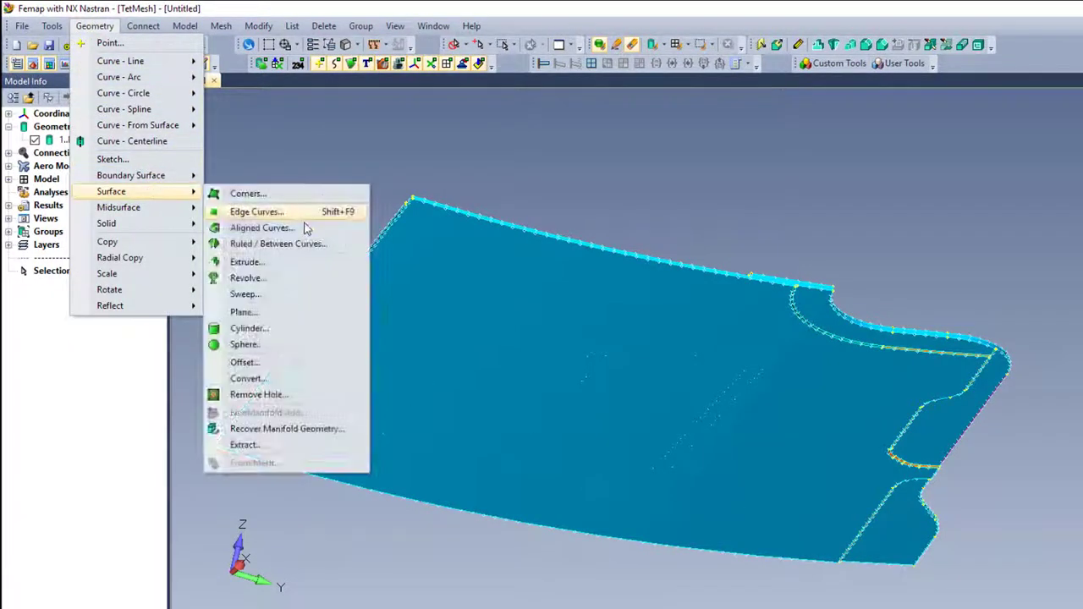
left_click(292, 366)
right_click(593, 408)
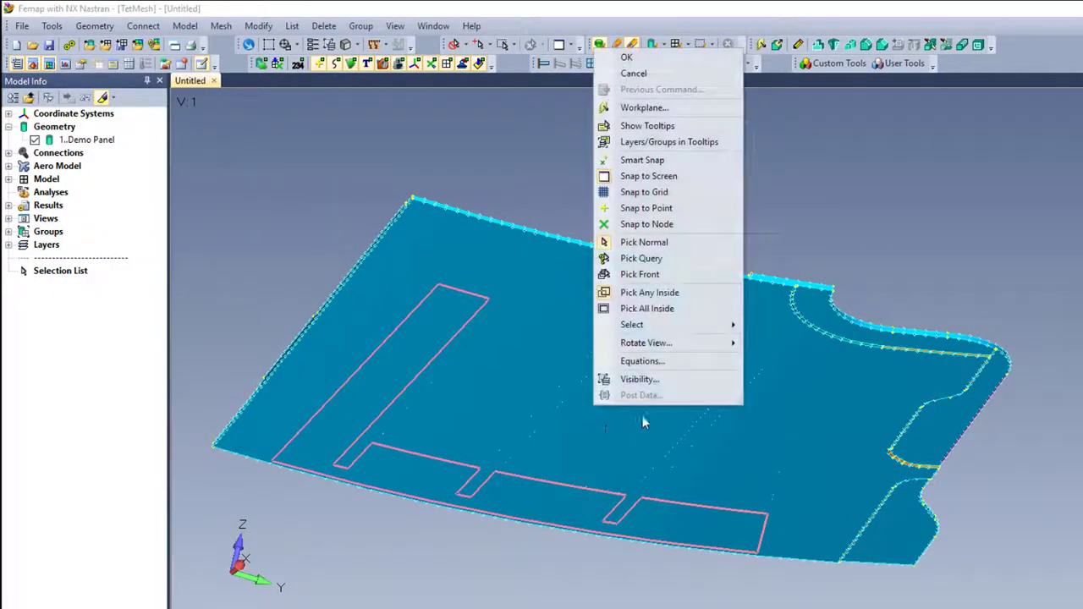
left_click(648, 275)
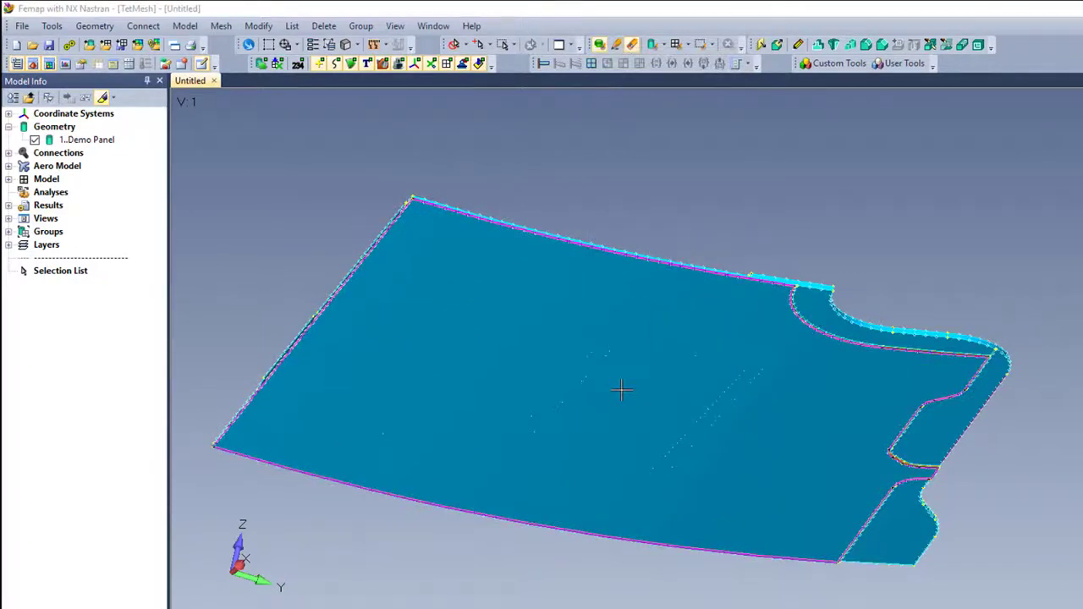
left_click(621, 389)
middle_click_drag(584, 537, 592, 398)
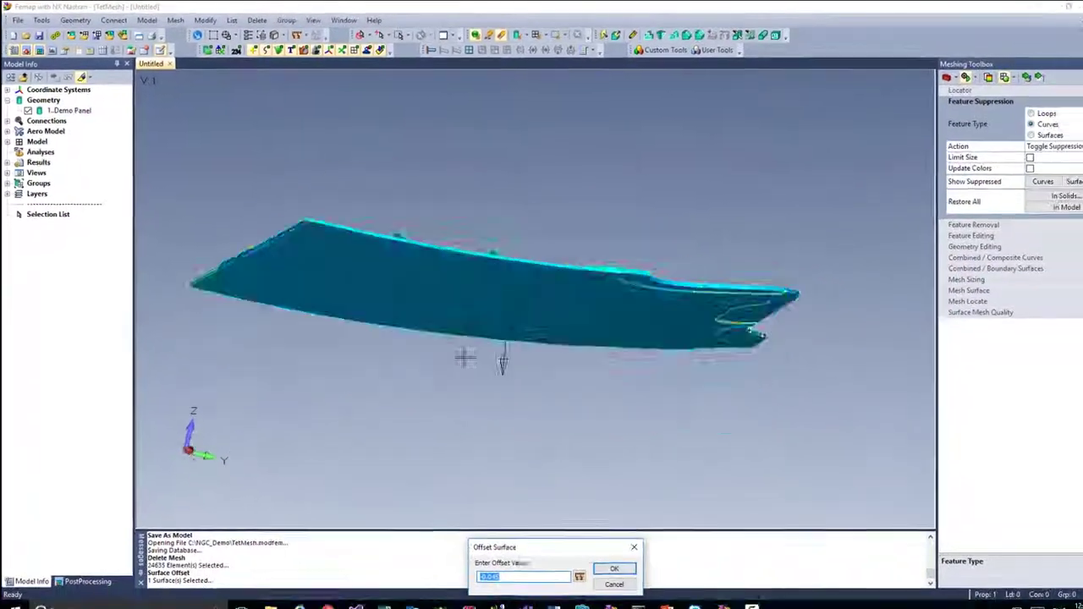
left_click(601, 557)
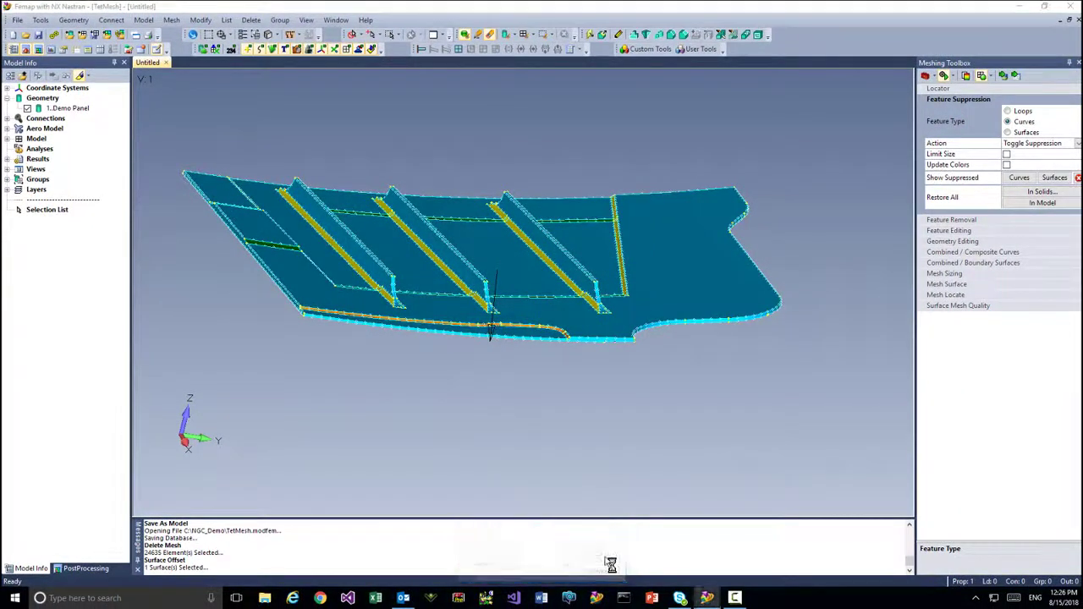
left_click(683, 571)
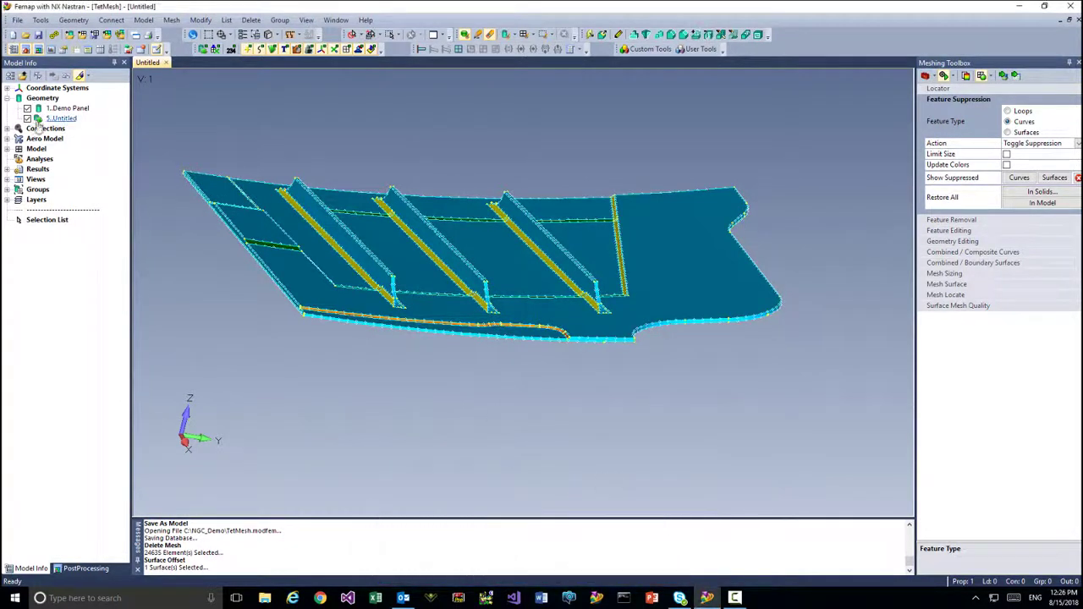
- Hide the Demo Panel solid to isolate the offset surface, and turn off highlighting of items selected in the model tree
left_click(28, 108)
left_click(28, 109)
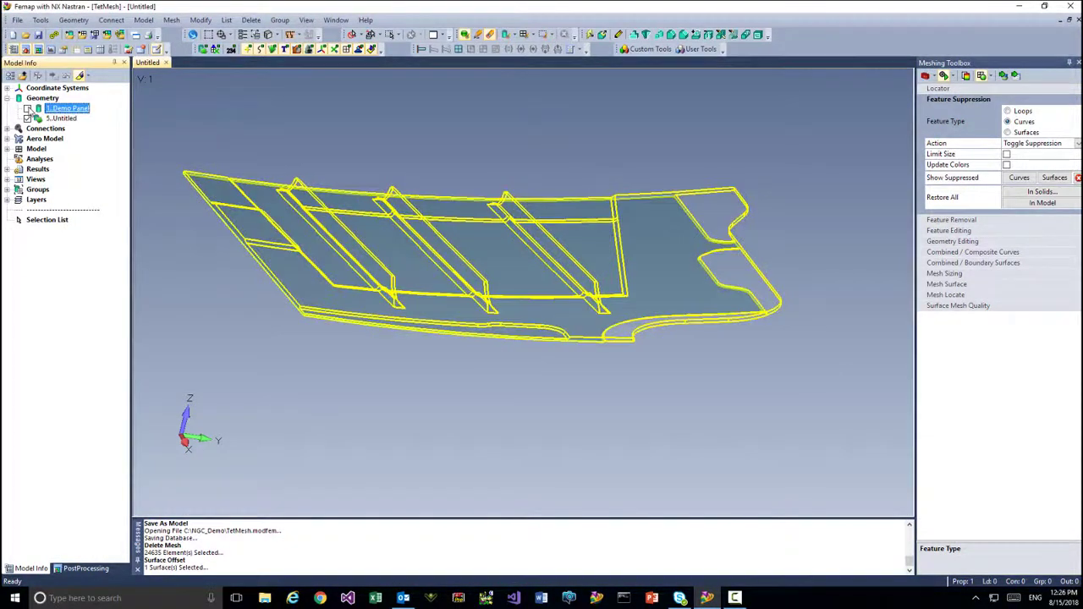
left_click(79, 76)
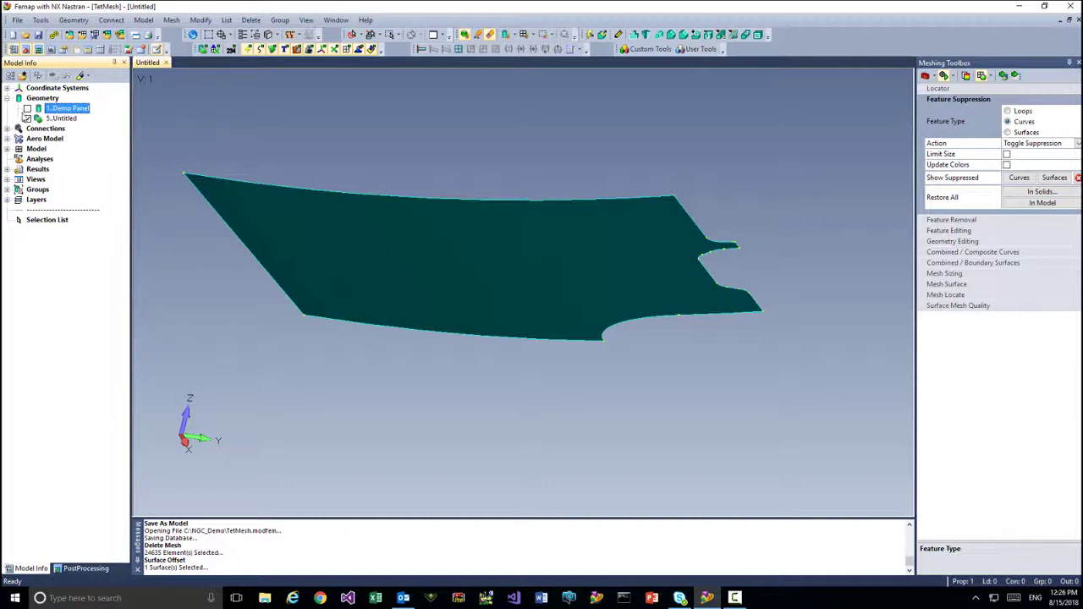
left_click(28, 108)
left_click(28, 108)
left_click(28, 108)
left_click(28, 108)
- Configure Feature Removal for curves with the Basic curve option
middle_click_drag(526, 262, 537, 284)
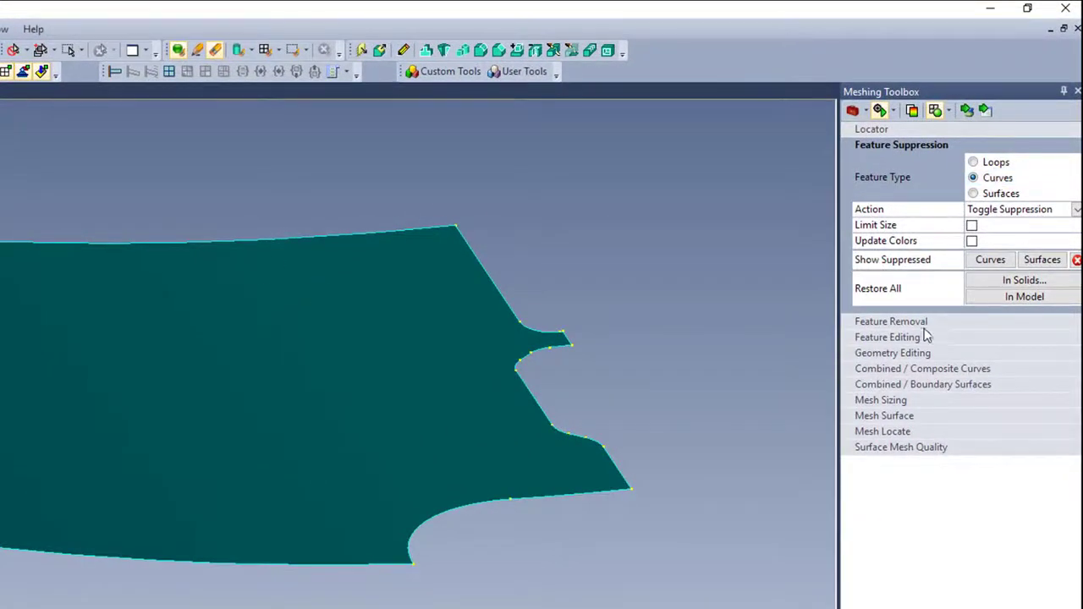
left_click(918, 321)
left_click(981, 194)
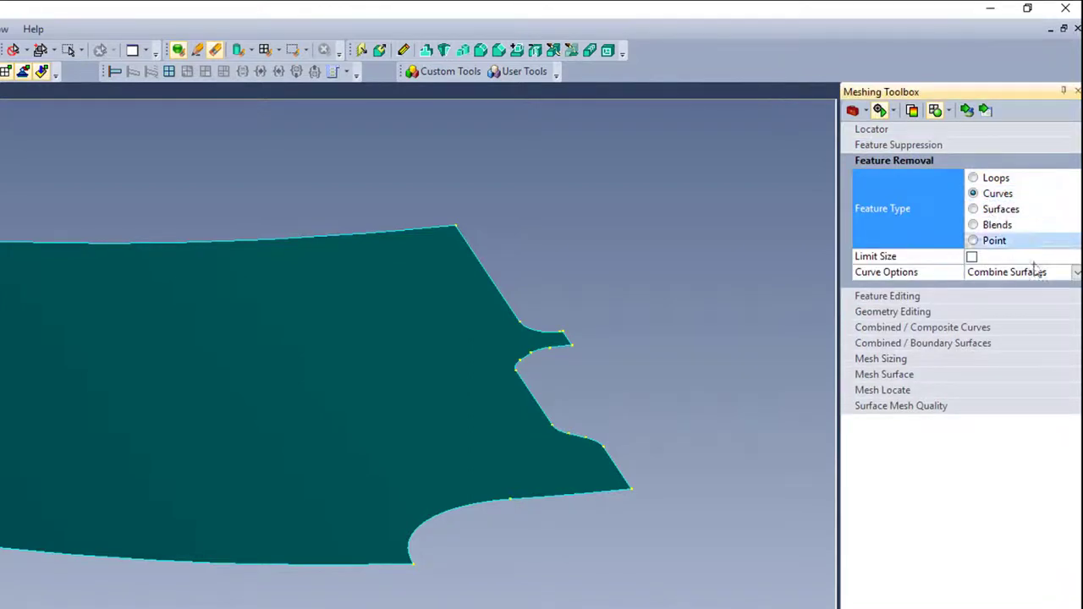
left_click(1073, 271)
left_click(1075, 272)
left_click(1002, 288)
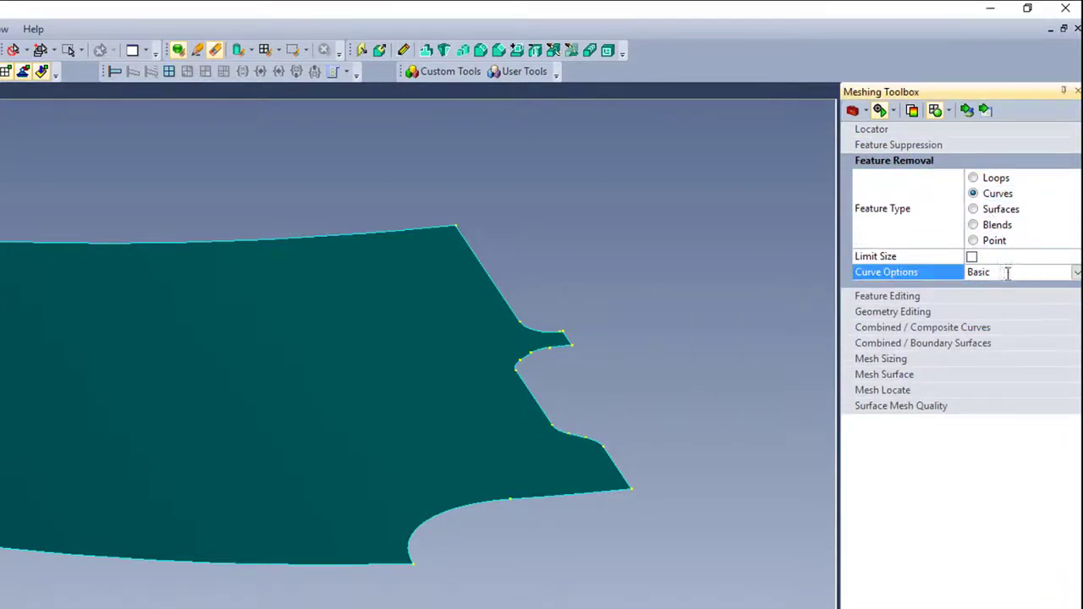
- Remove the curves of the large corner cutout and of the notch above the narrow tab on the offset surface
left_click(986, 111)
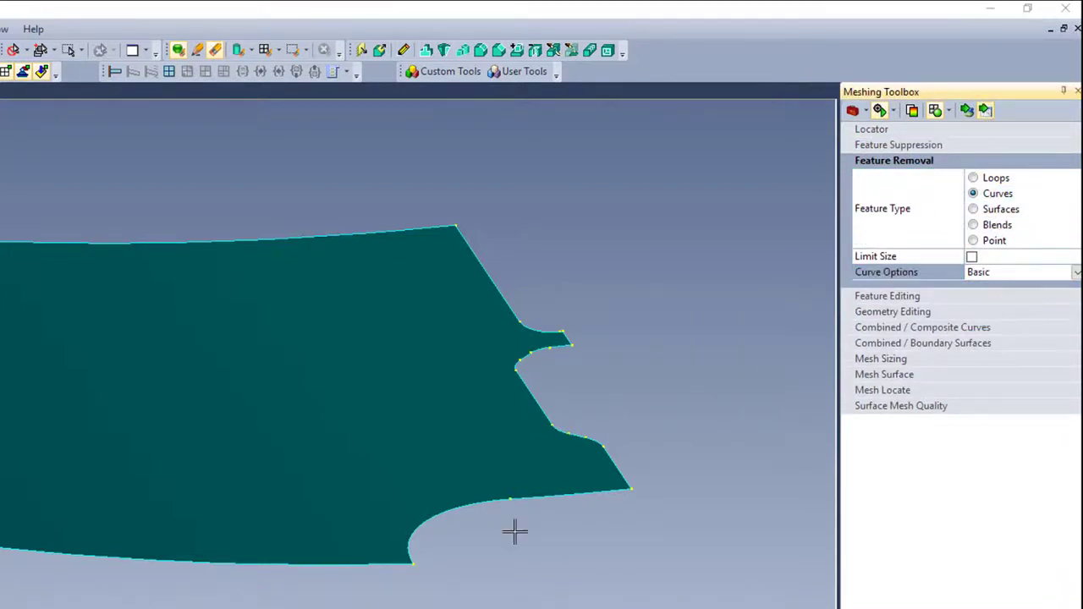
left_click(549, 501)
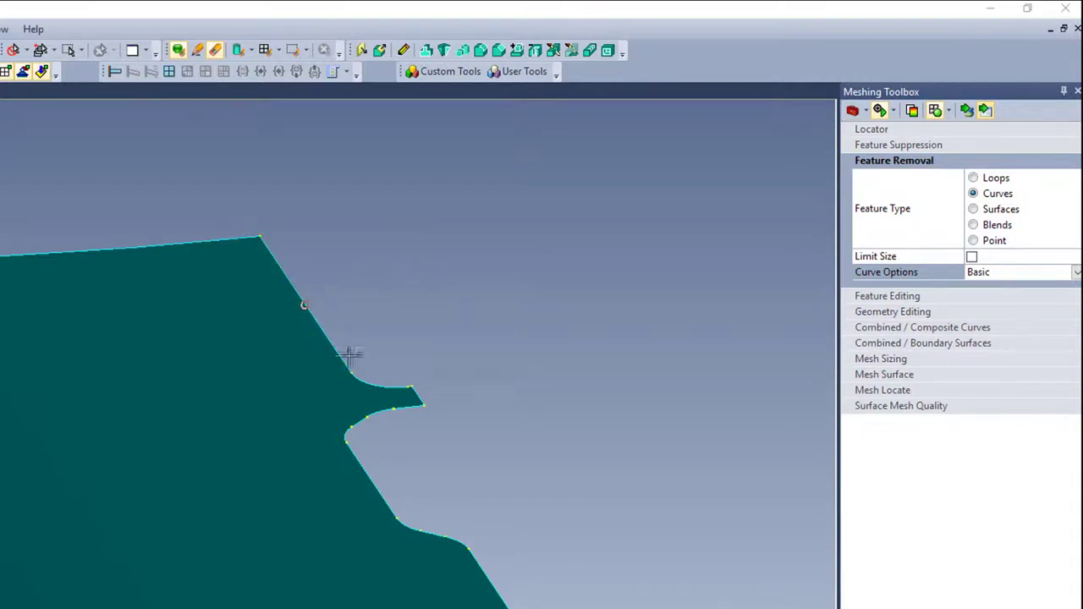
scroll(406, 377, "up", 3)
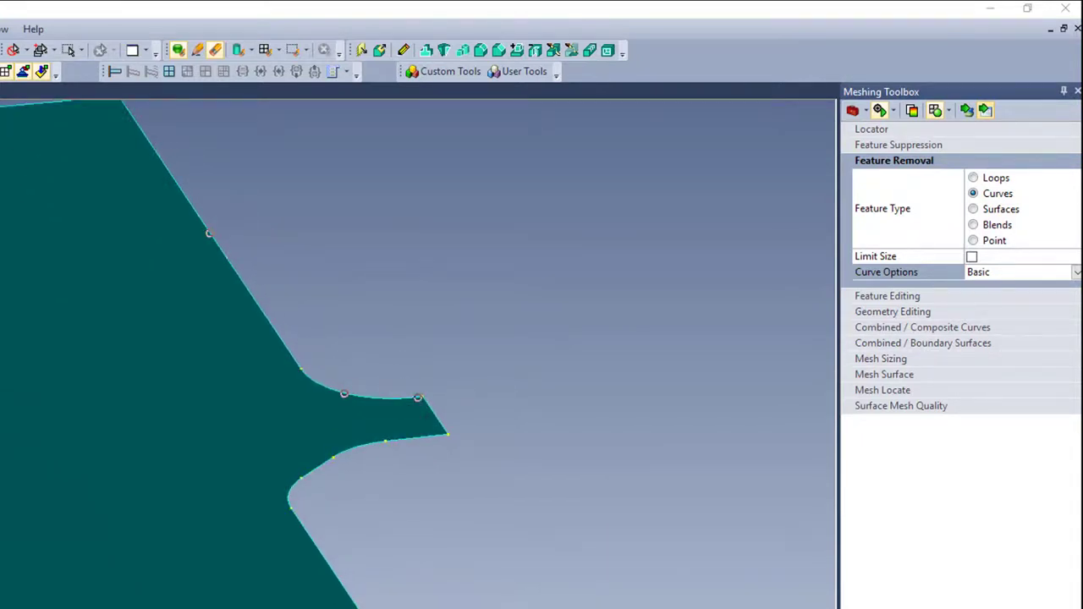
- Remove the remaining notched end edge of the offset surface by selecting a straight notch curve plus its connected tangent curves
middle_click_drag(488, 601, 408, 364, "ctrl")
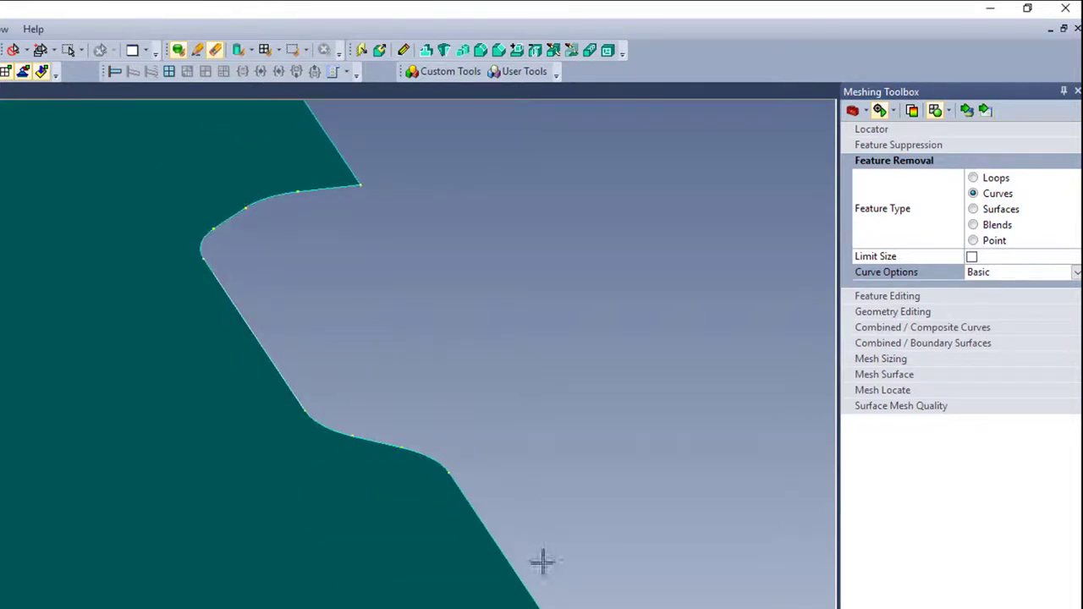
scroll(533, 568, "down", 3)
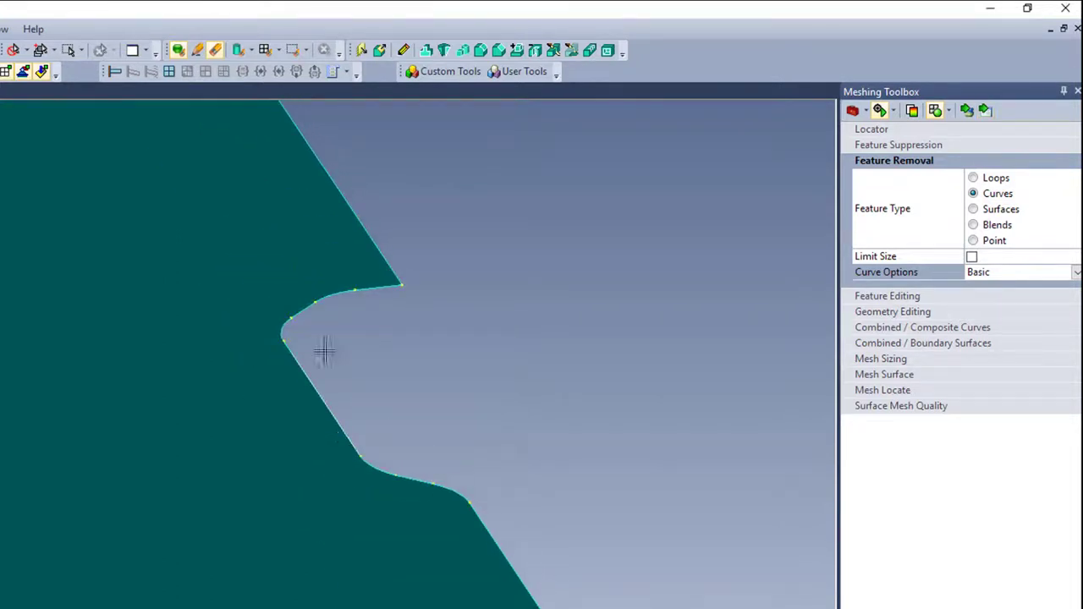
left_click(991, 110)
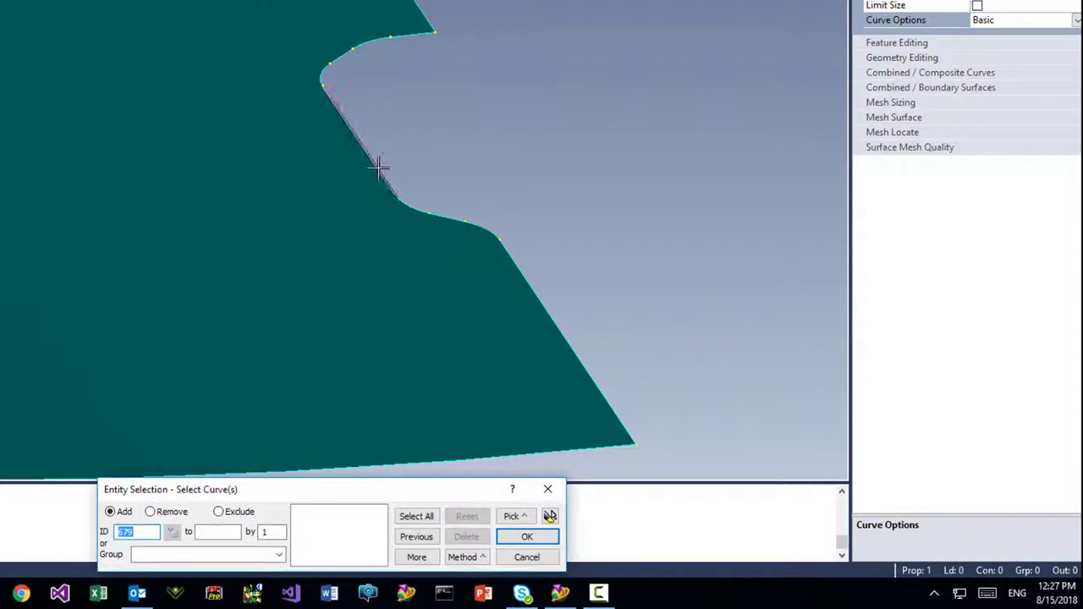
left_click(378, 167)
left_click(514, 516)
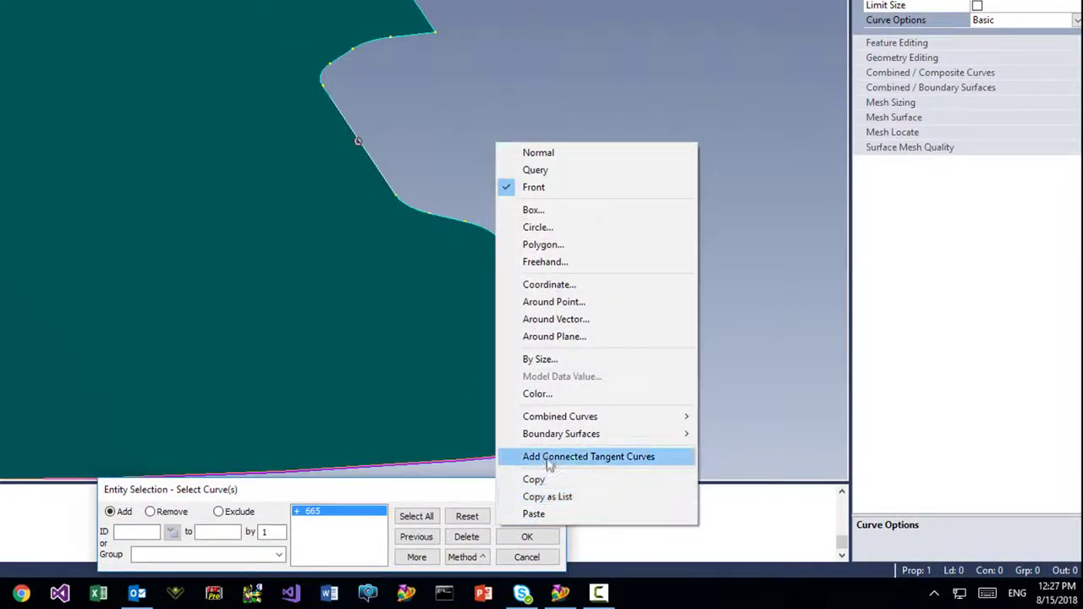
left_click(549, 457)
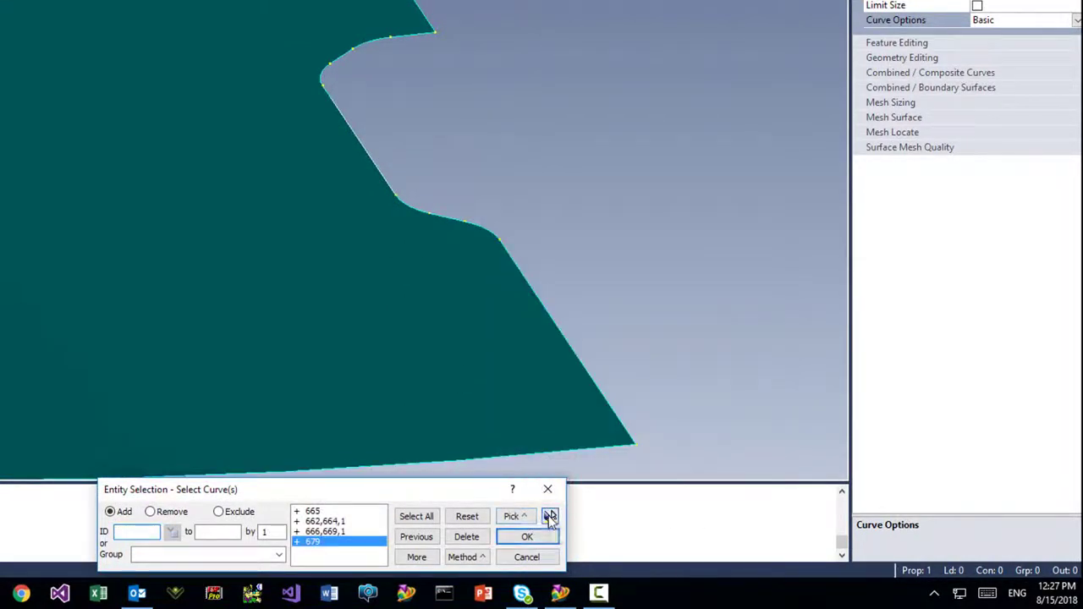
left_click(550, 516)
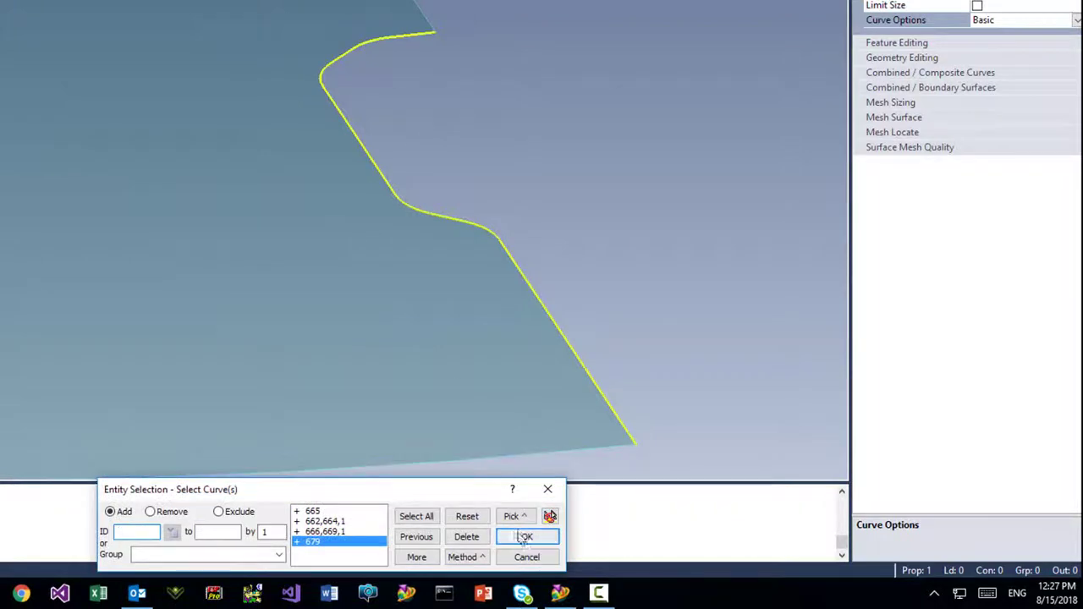
left_click(526, 536)
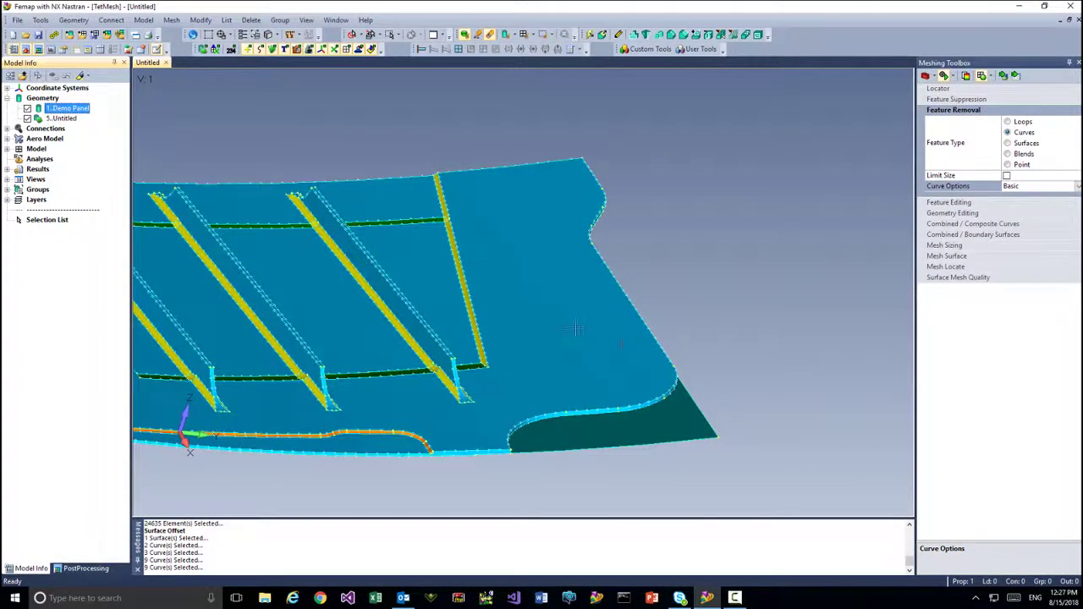
- Set up the Extend geometry editing operation with a Continuous Curvature shape, extending to a Distance of 1
middle_click_drag(575, 329, 538, 301)
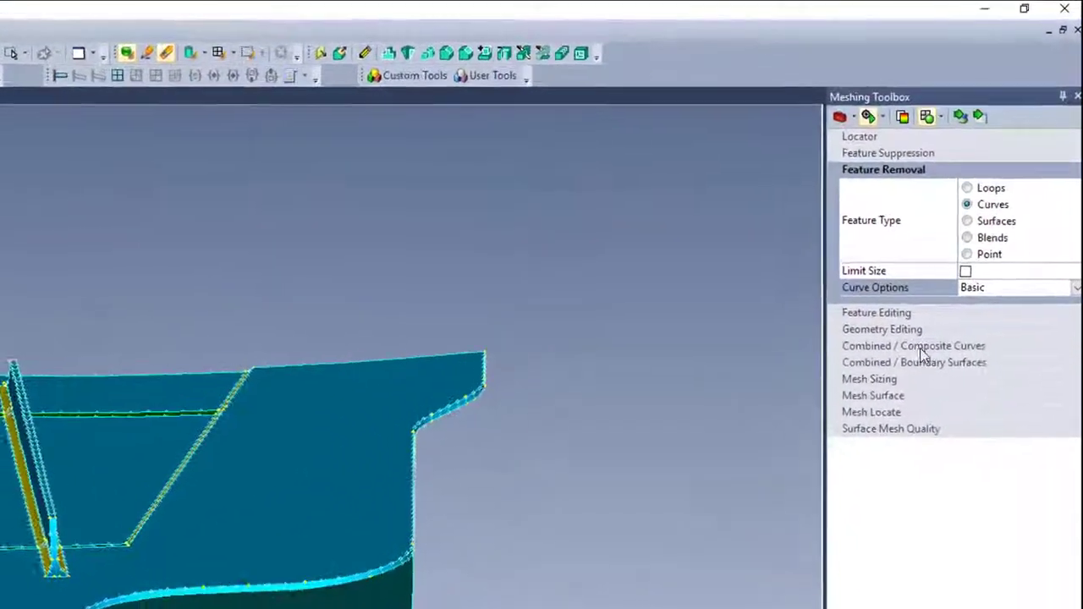
left_click(964, 232)
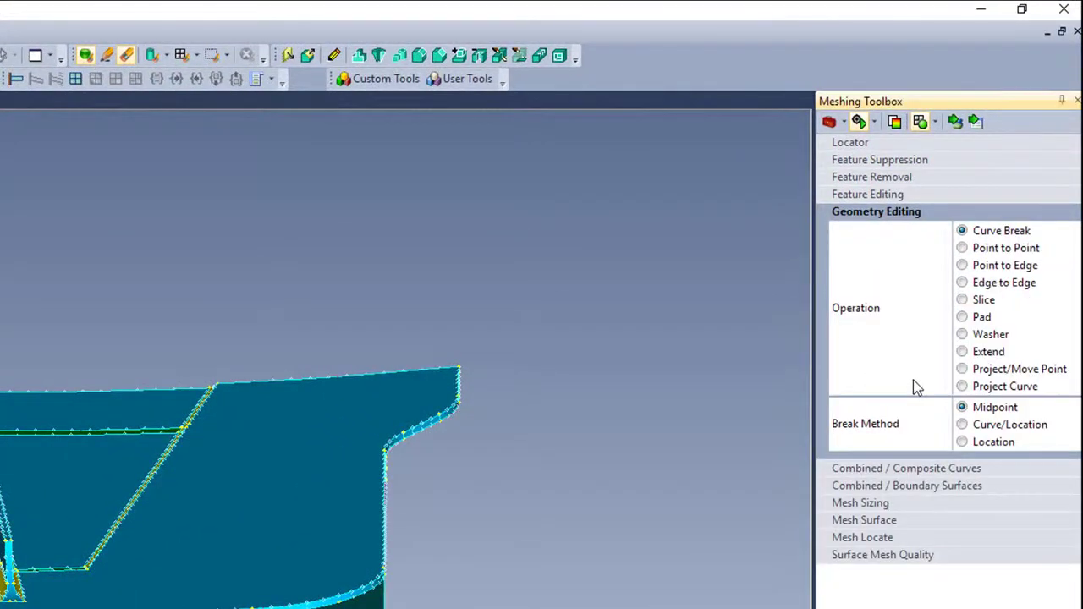
left_click(964, 351)
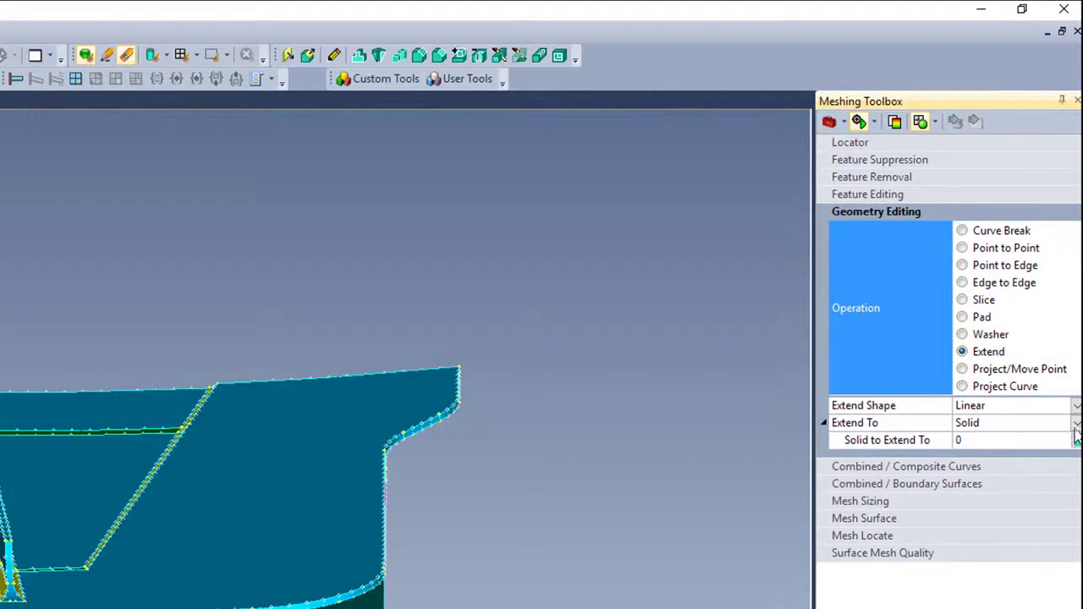
left_click(1076, 427)
left_click(995, 475)
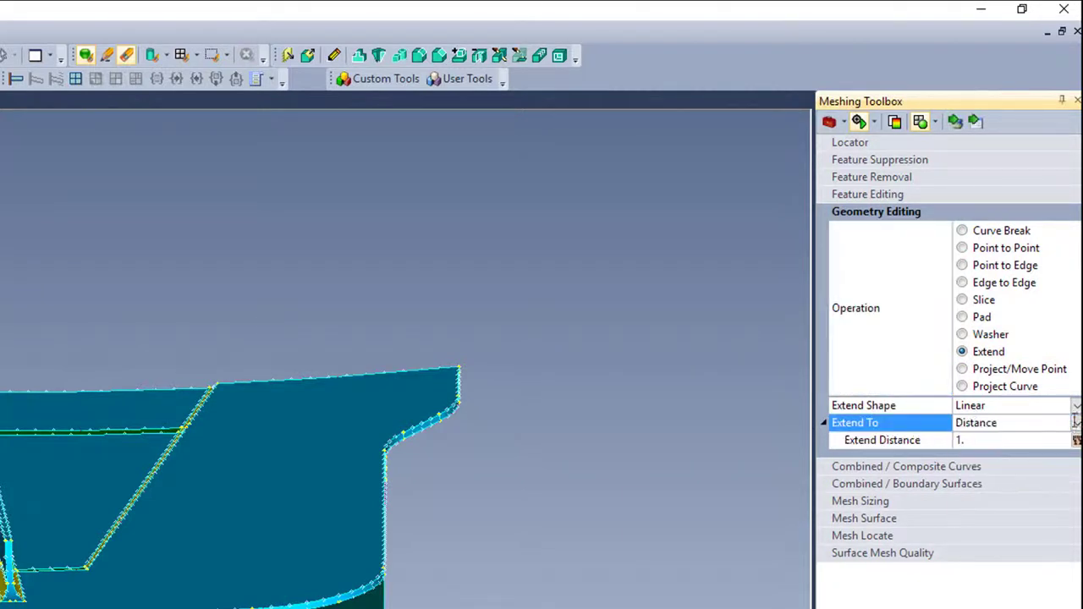
left_click(1075, 407)
left_click(1015, 442)
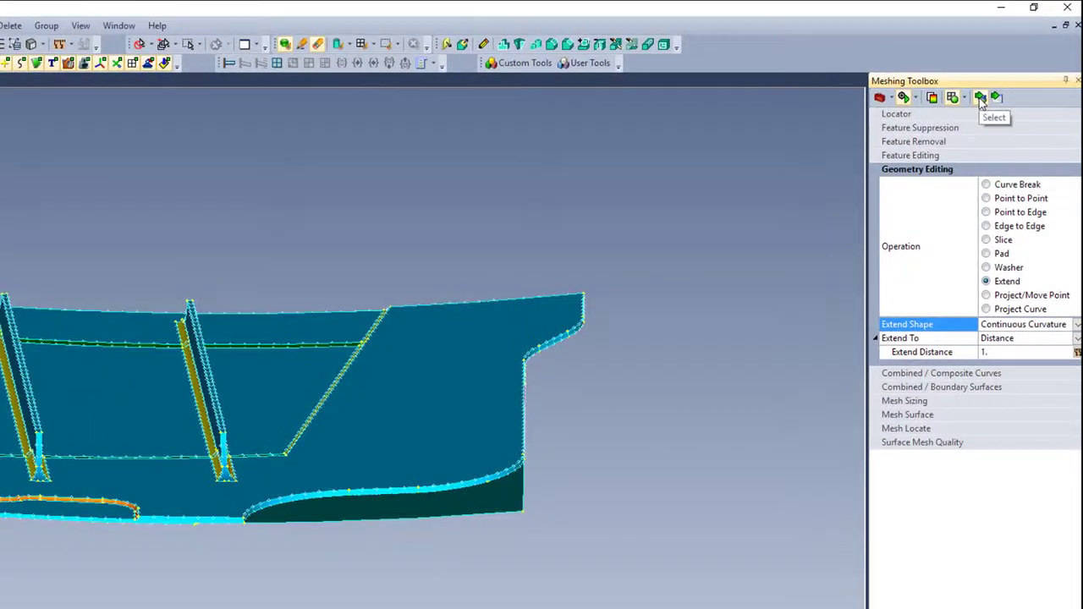
- Extend the straight end edge of the offset surface beyond the notched end of the panel
left_click_drag(534, 486, 580, 468)
left_click(582, 468)
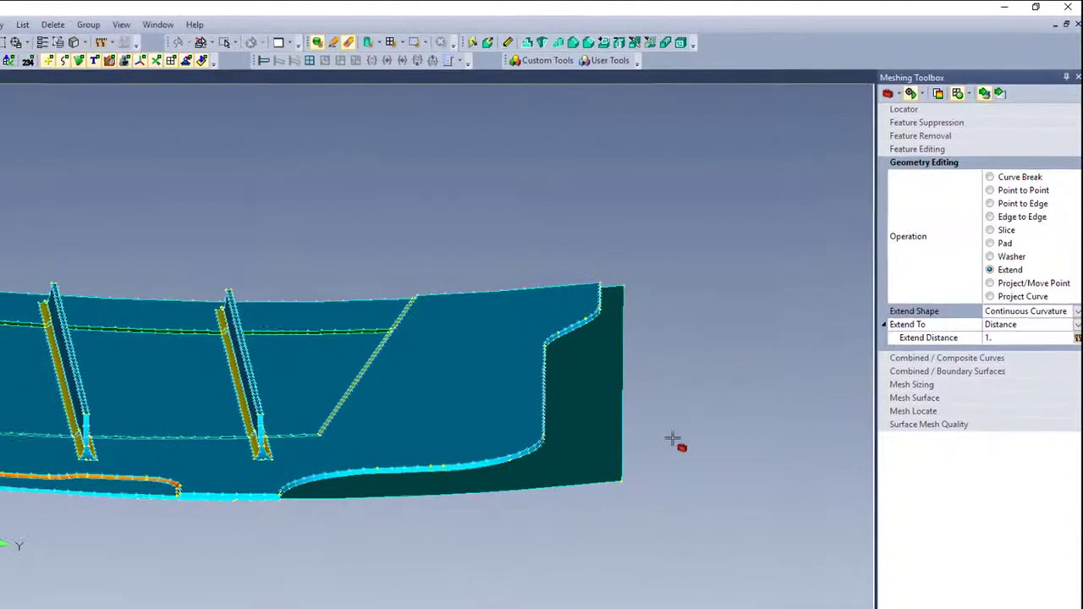
middle_click_drag(796, 285, 737, 476)
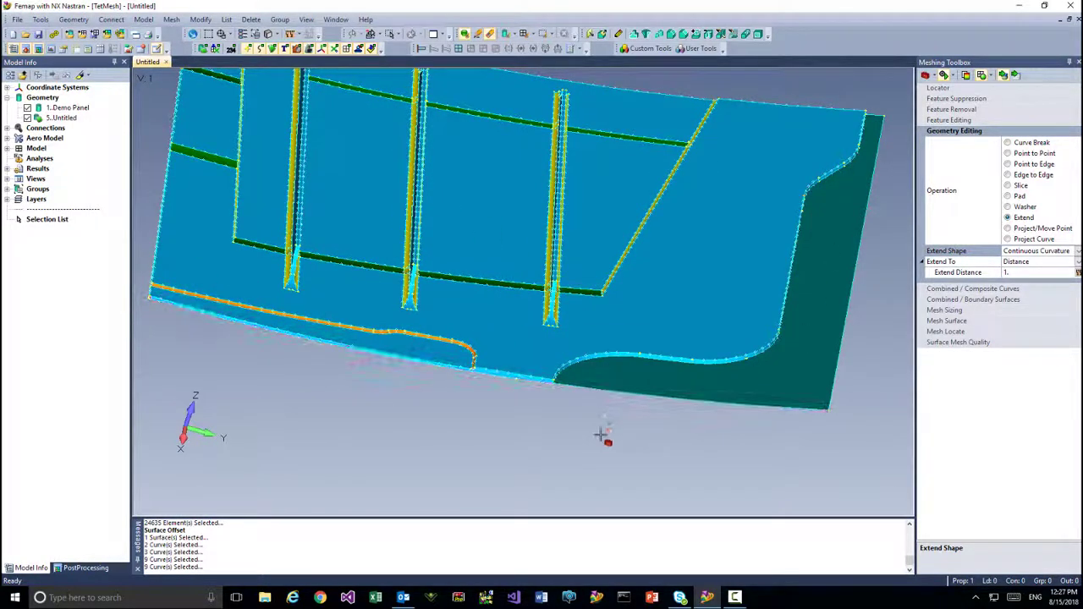
middle_click_drag(594, 430, 428, 351)
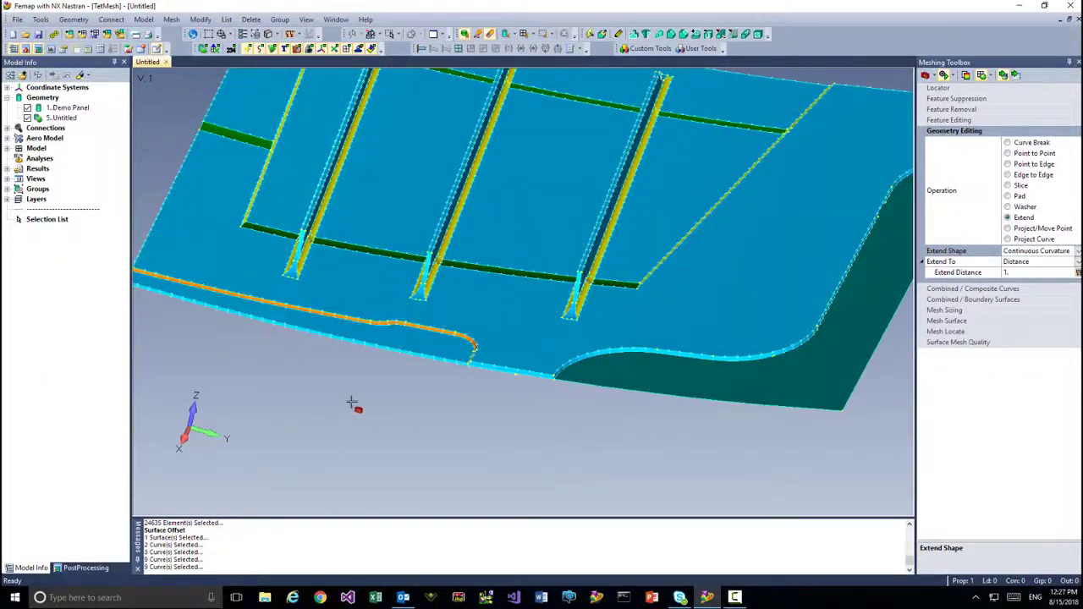
scroll(351, 401, "down", 5)
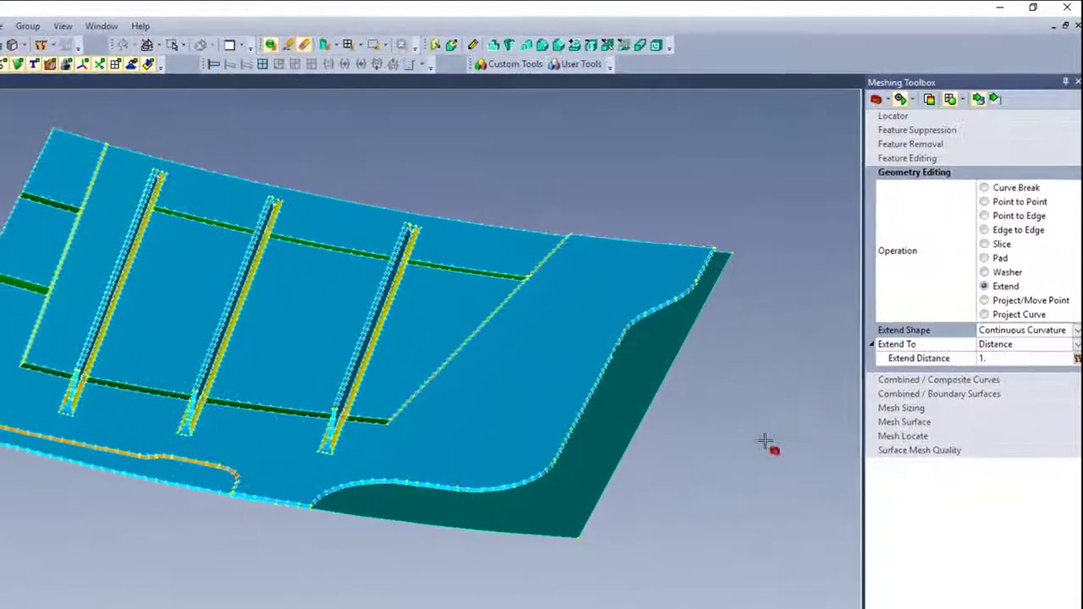
- Set up Project Curve with the Imprint, Extend, Clean option and the extended offset surface as the surface to split
left_click(1019, 315)
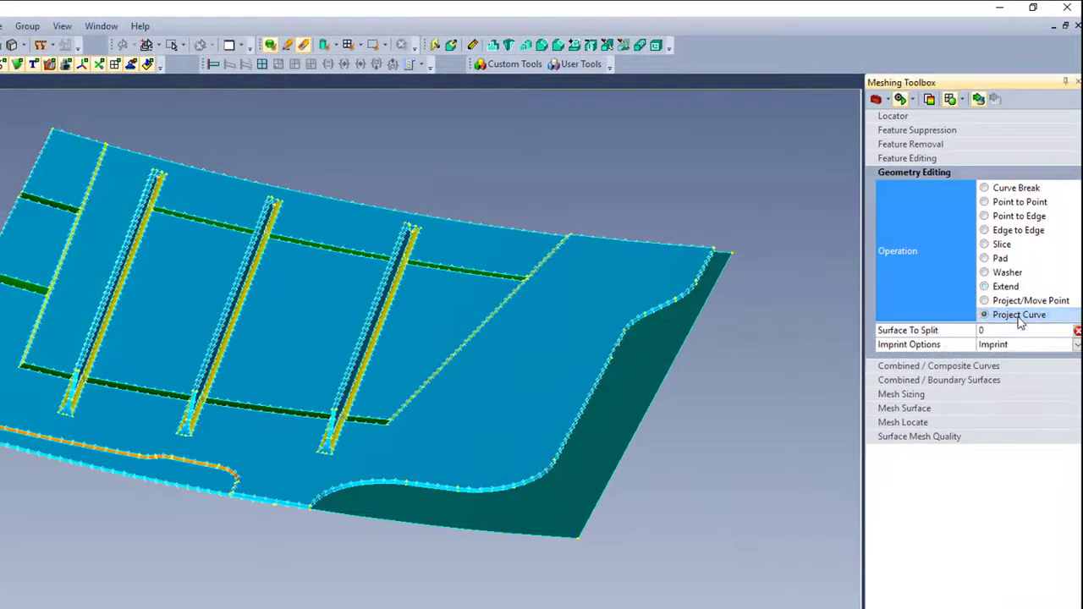
left_click(1076, 345)
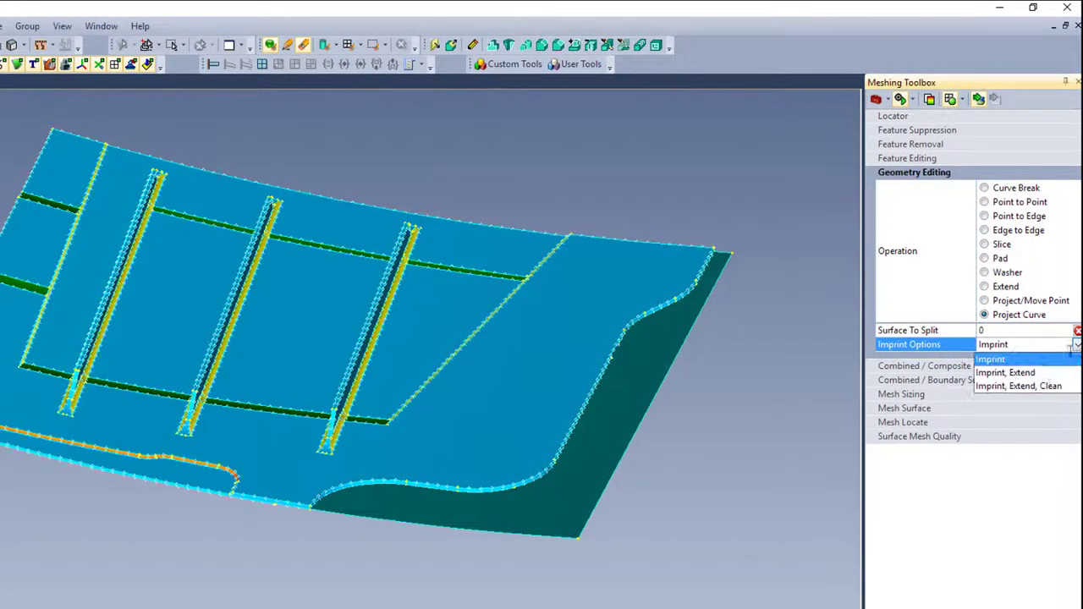
left_click(1019, 387)
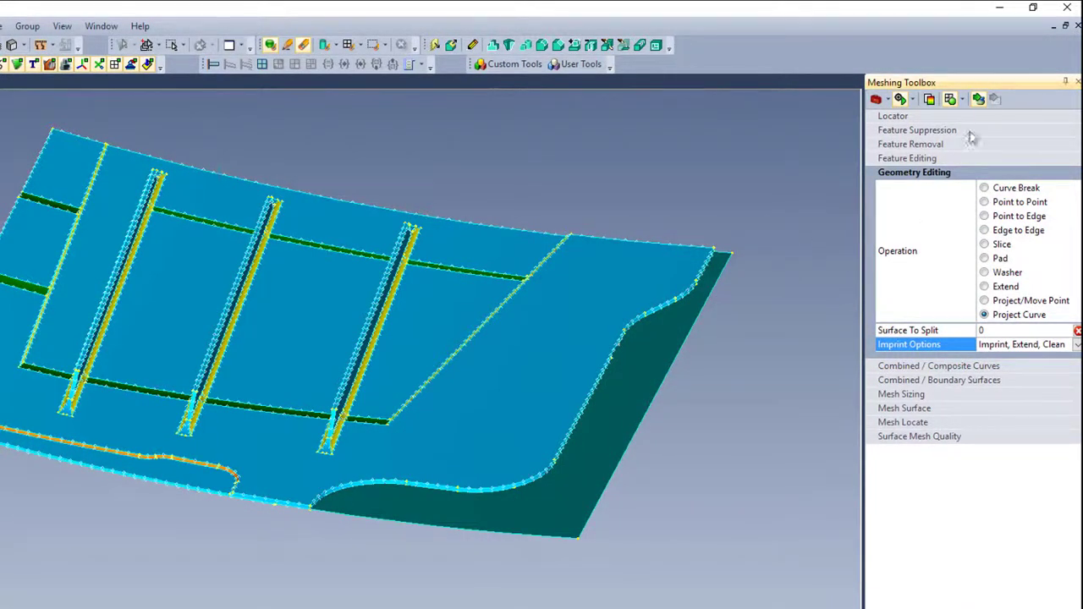
left_click(682, 334)
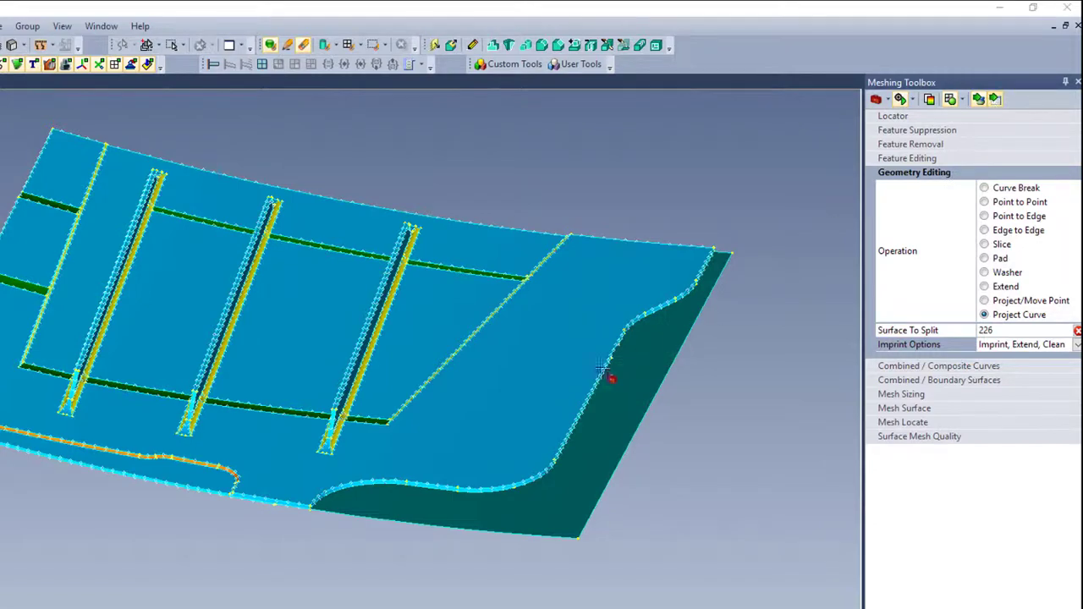
- Project the panel's contoured end edge onto the offset surface, using one edge curve plus its connected tangent curves
scroll(594, 430, "up", 5)
middle_click_drag(594, 432, 530, 419)
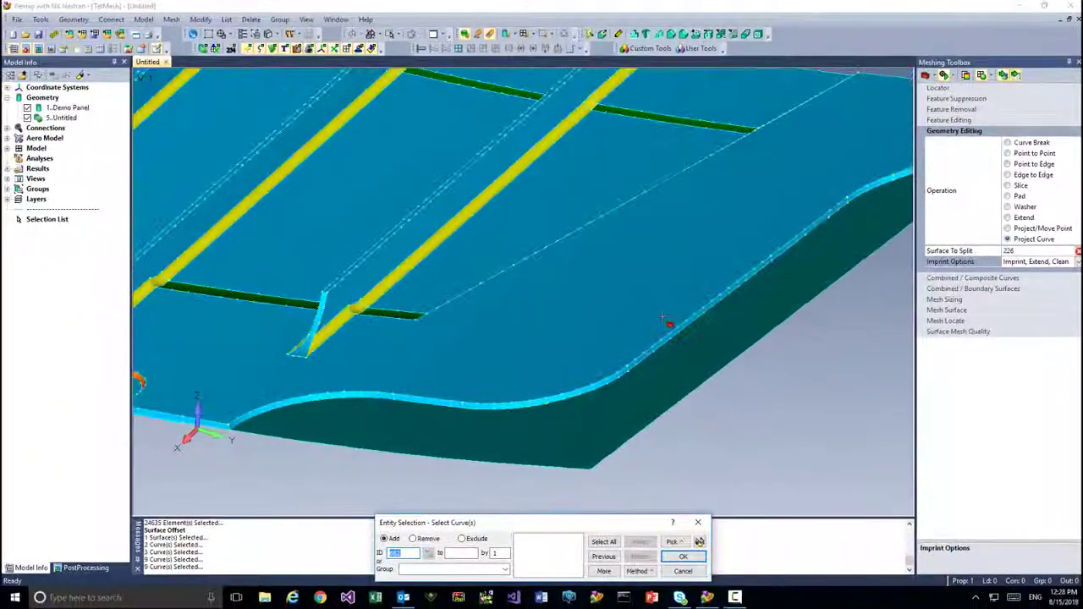
left_click(667, 327)
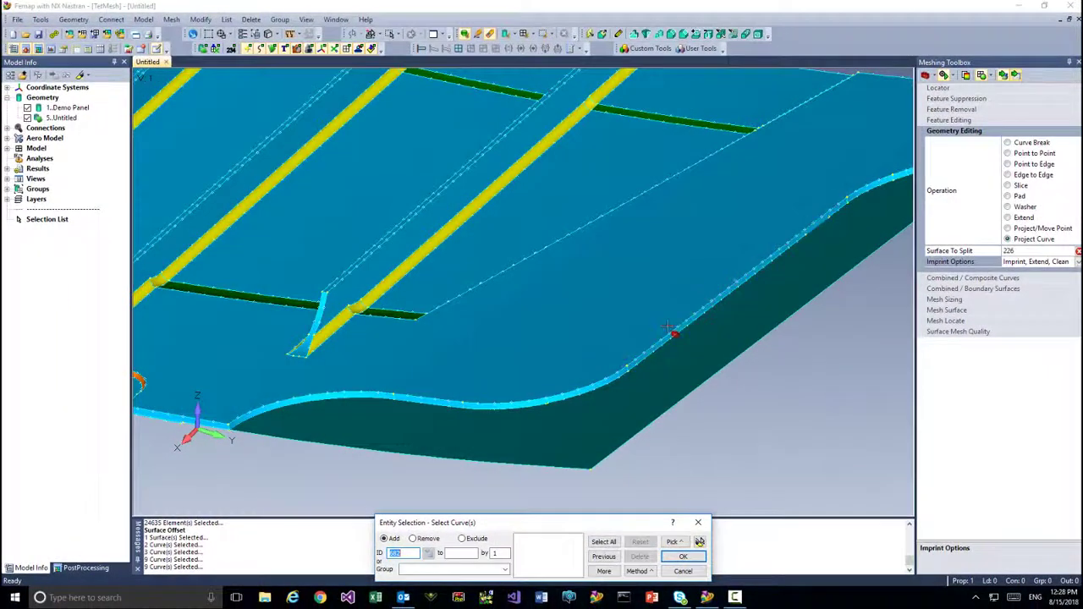
left_click(673, 544)
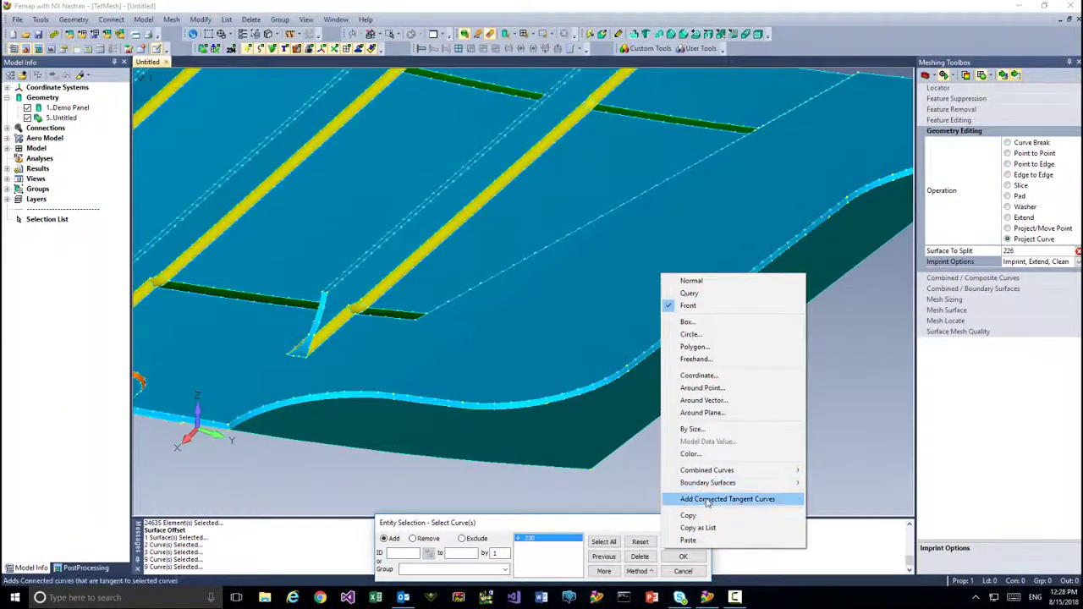
left_click(707, 500)
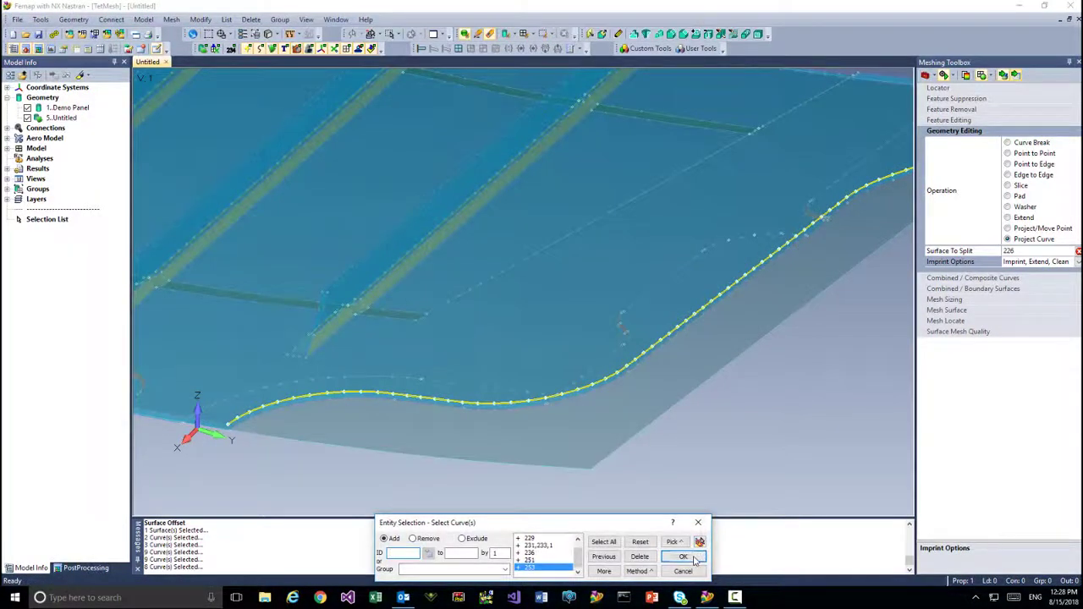
left_click(683, 556)
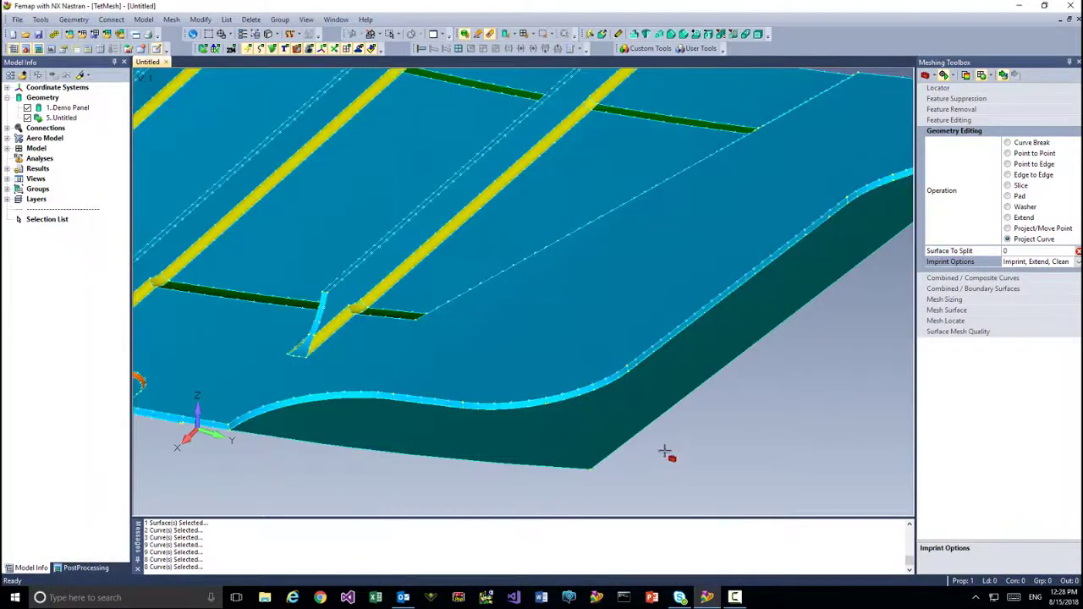
- Delete the excess piece of offset surface lying outside the panel's contoured end edge
middle_click_drag(685, 447, 710, 447)
scroll(711, 447, "down", 3)
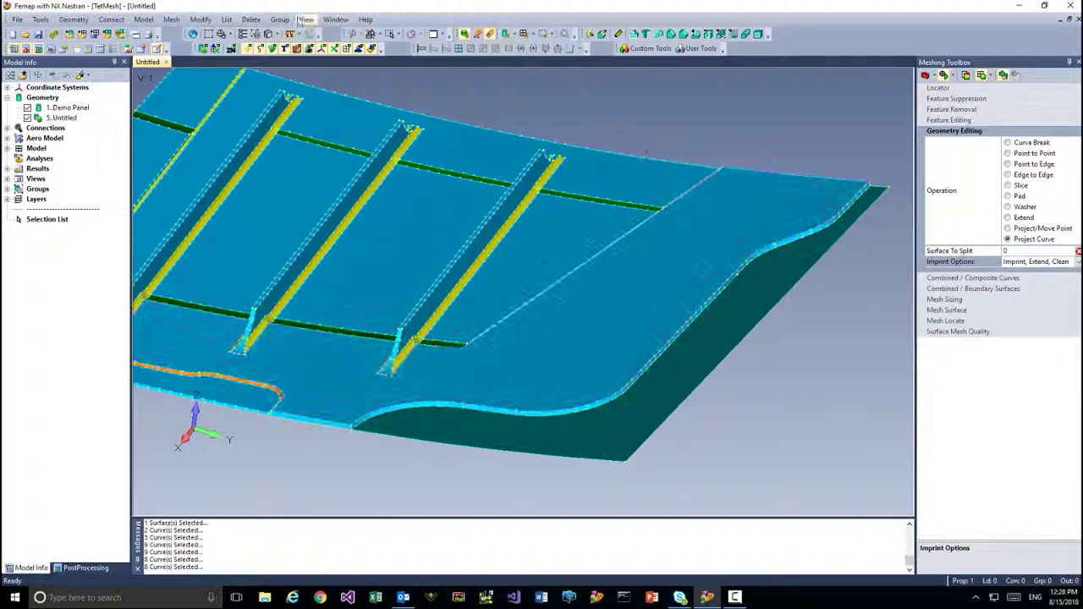
left_click(250, 19)
mouse_move(275, 56)
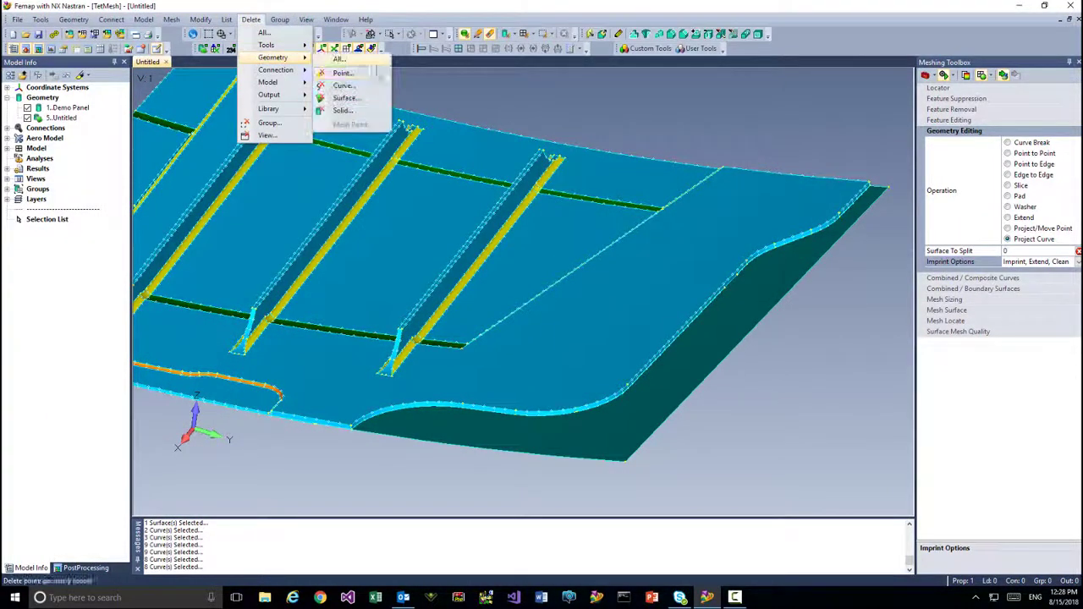
left_click(344, 97)
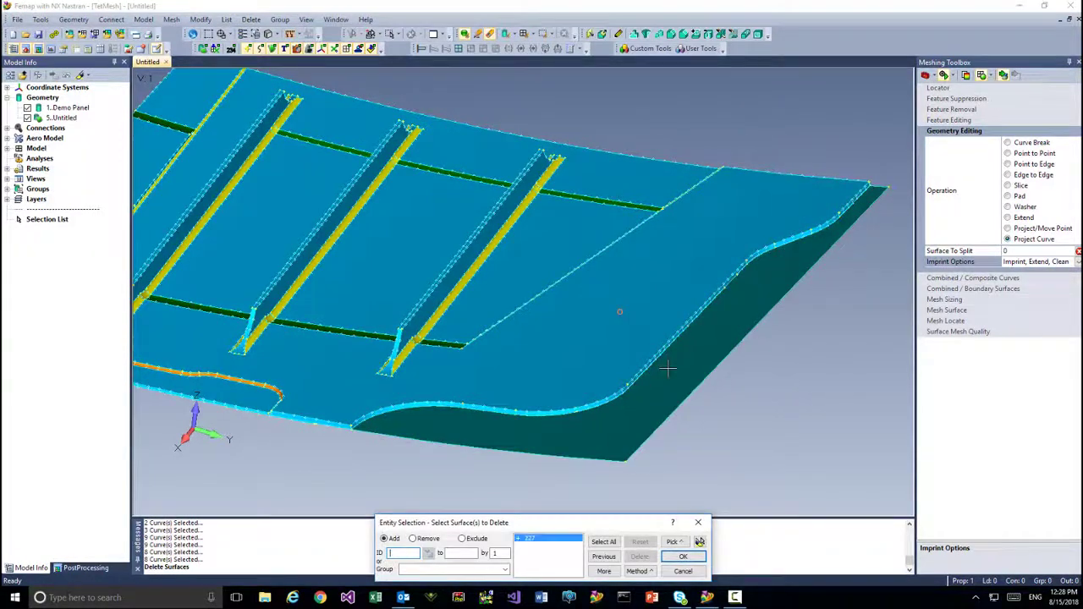
key("Return")
- Toggle the Demo Panel solid off and on to check the trimmed offset surface against the panel outline
left_click(27, 109)
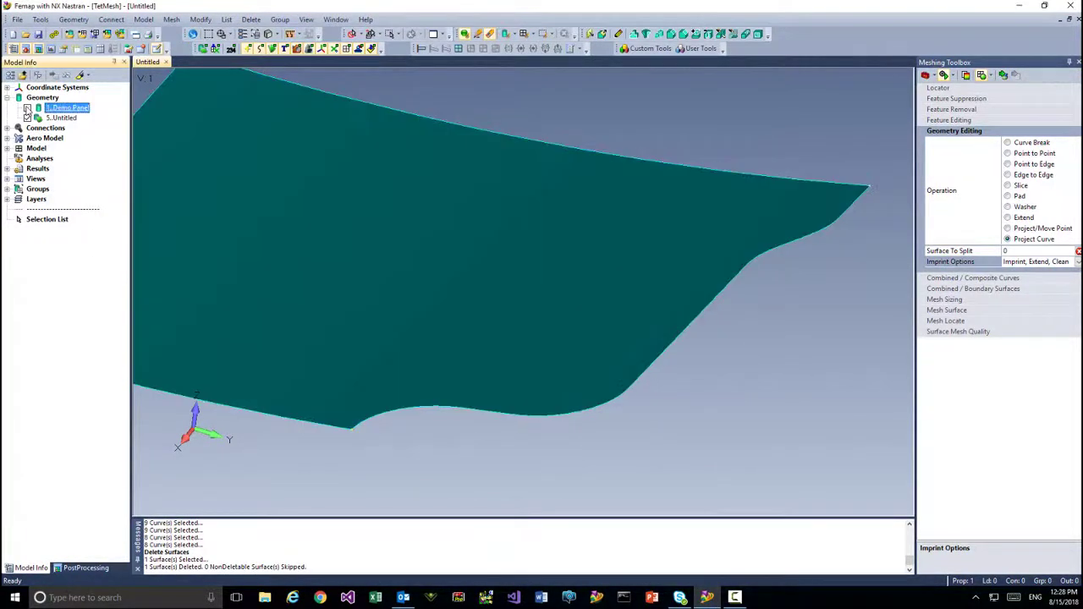
left_click(27, 108)
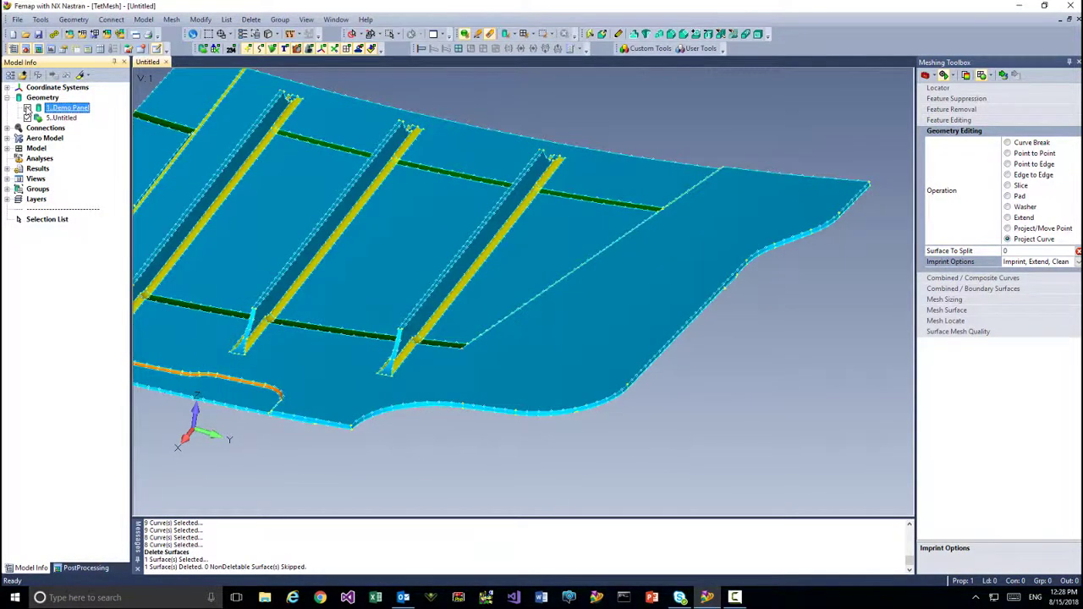
left_click(27, 109)
left_click(27, 108)
middle_click_drag(378, 245, 516, 271, "ctrl")
scroll(513, 265, "down", 3)
middle_click_drag(401, 248, 427, 261, "ctrl")
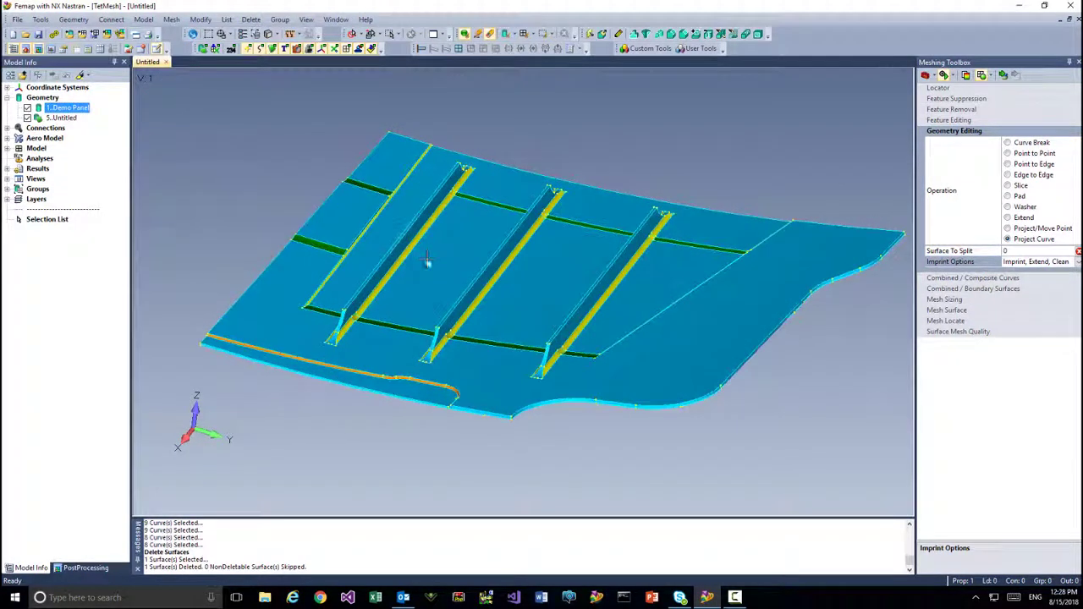
- Hide the surfaces of the Demo Panel solid so only its curves show over the offset surface
right_click(28, 109)
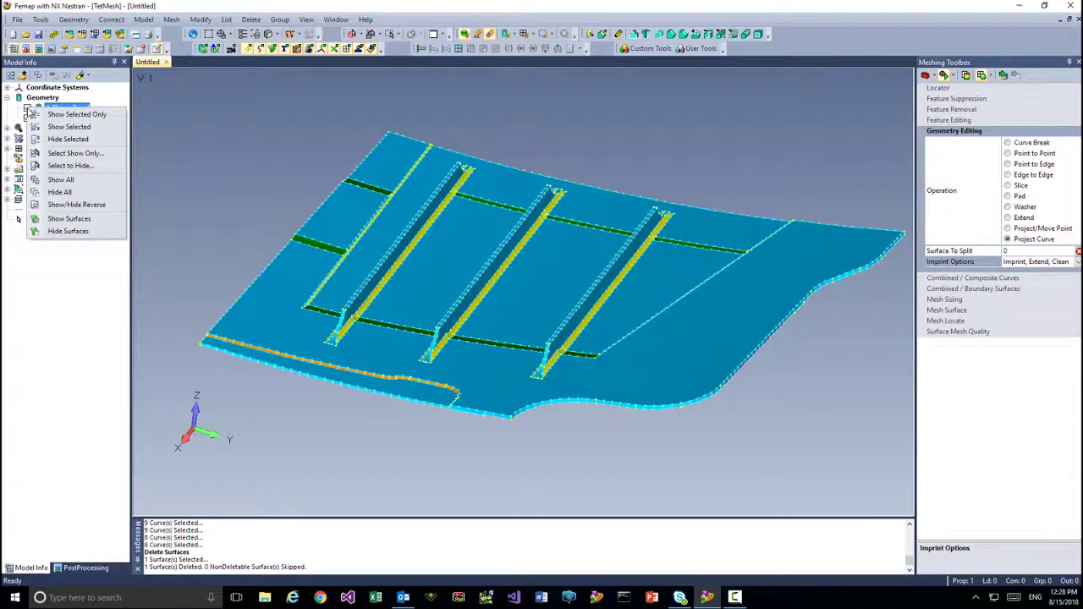
left_click(61, 231)
middle_click_drag(442, 334, 506, 318)
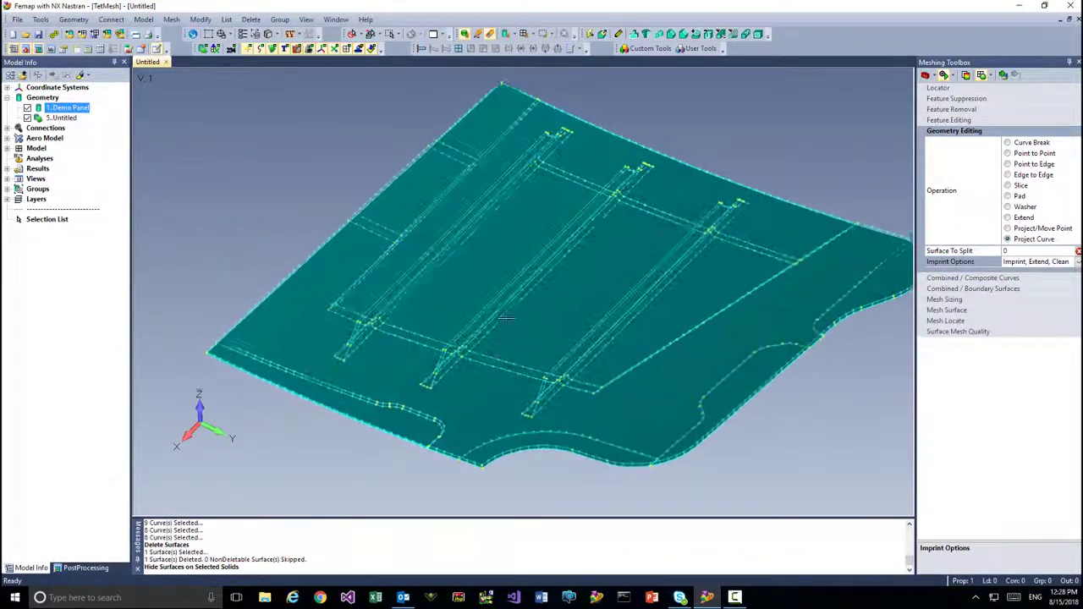
- Imprint the pad outline along the panel's long edge onto the offset surface, using one curve plus its connected tangent curves
scroll(506, 318, "up", 3)
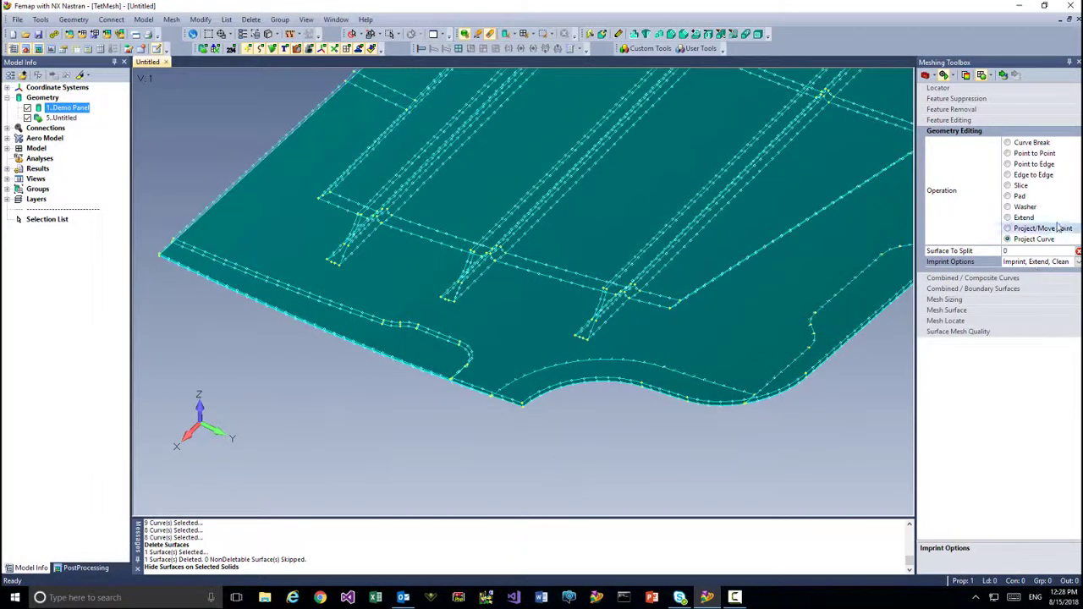
left_click(450, 299)
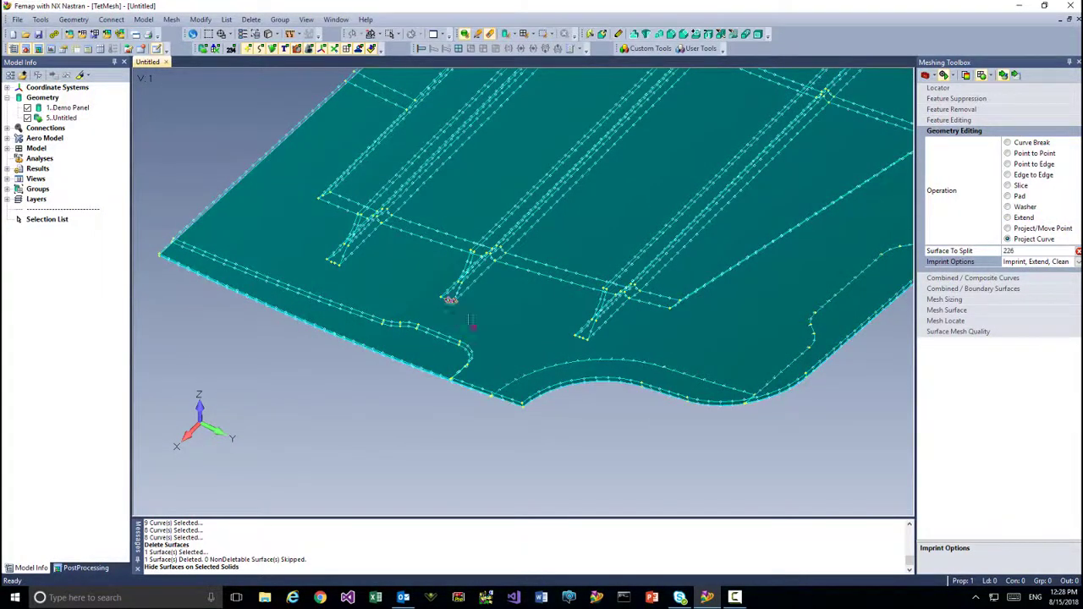
left_click(1014, 76)
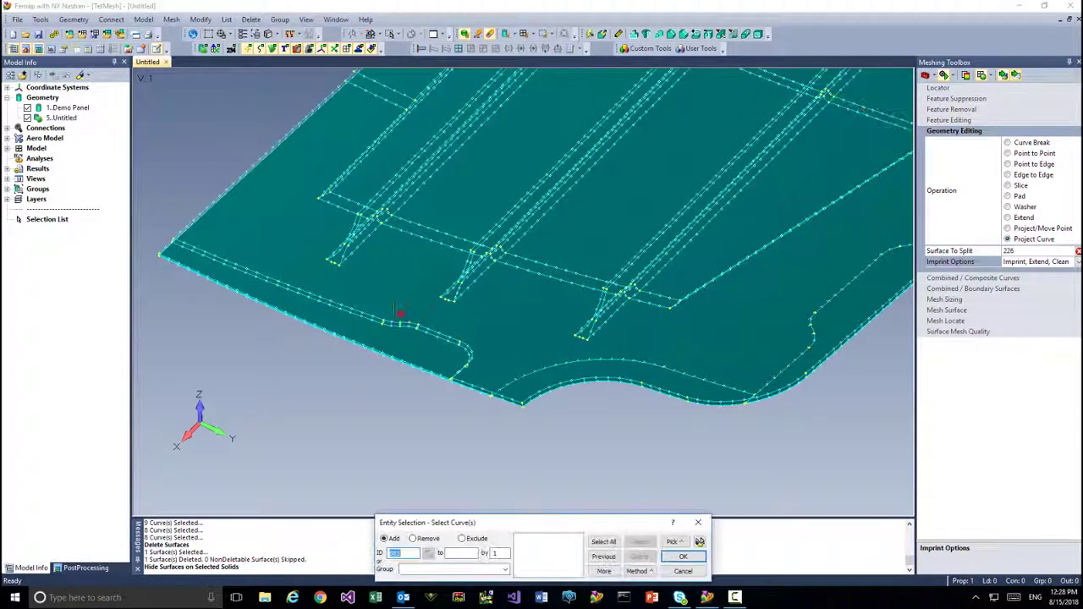
left_click(674, 541)
left_click(706, 507)
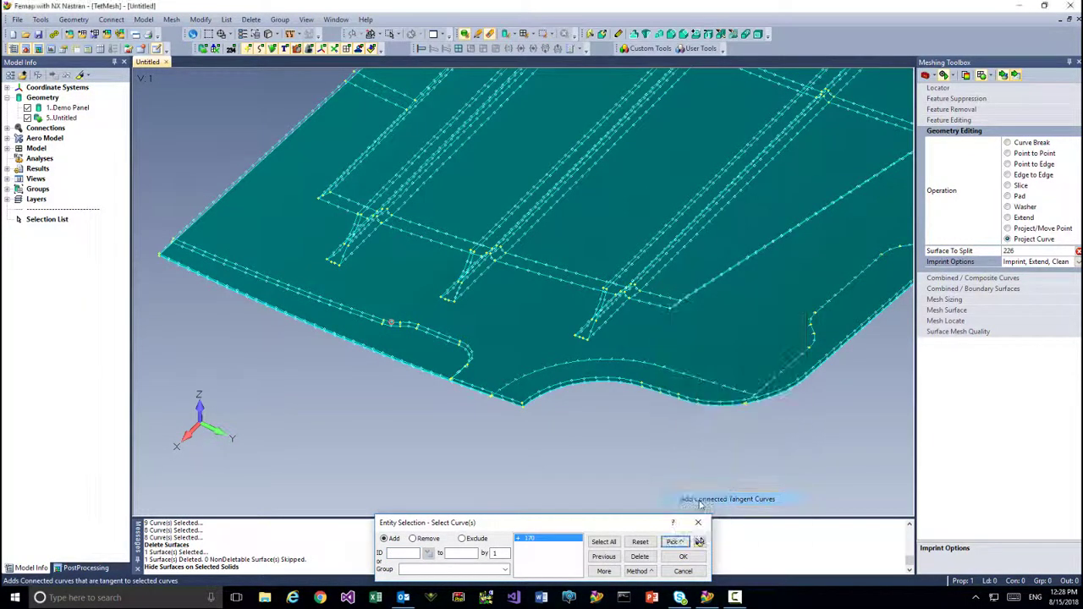
left_click(683, 557)
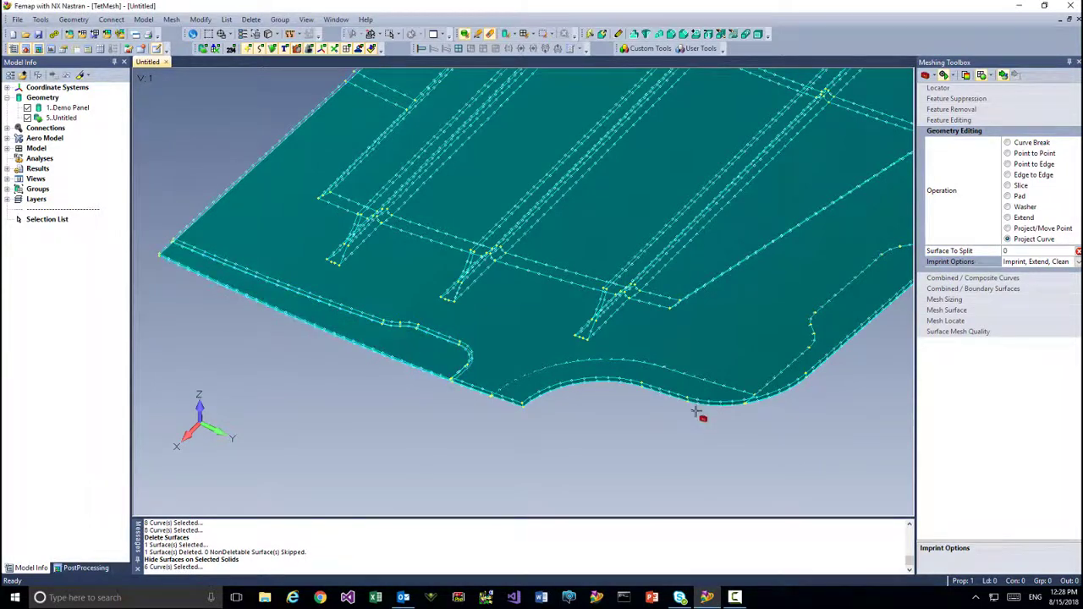
- Imprint the outlines of the two pads along the panel's contoured long edge onto the offset surface, using one curve of each plus connected tangent curves
middle_click_drag(701, 411, 600, 435)
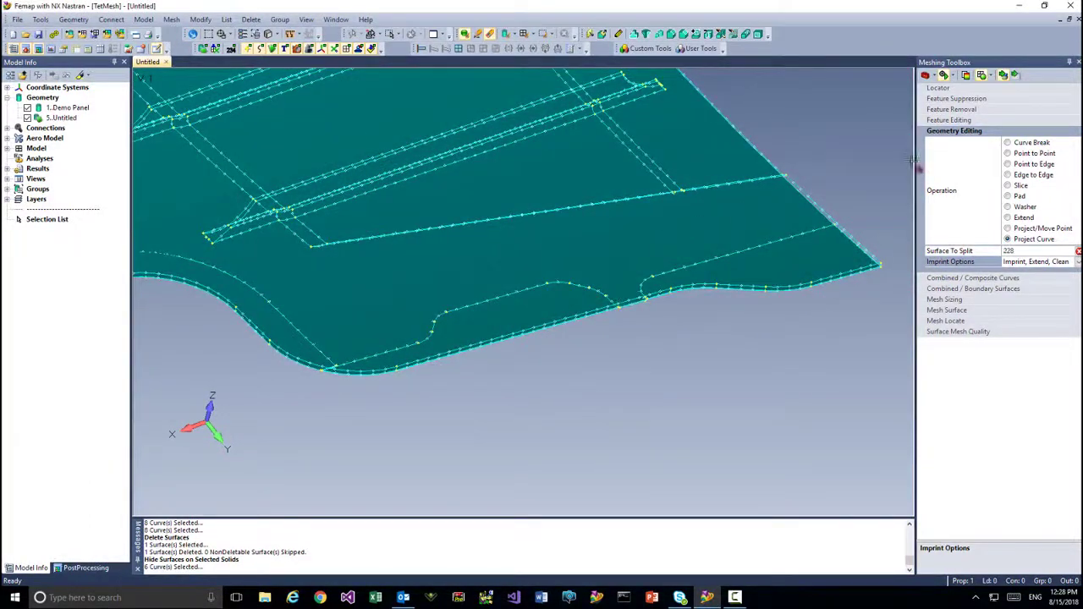
left_click(1016, 76)
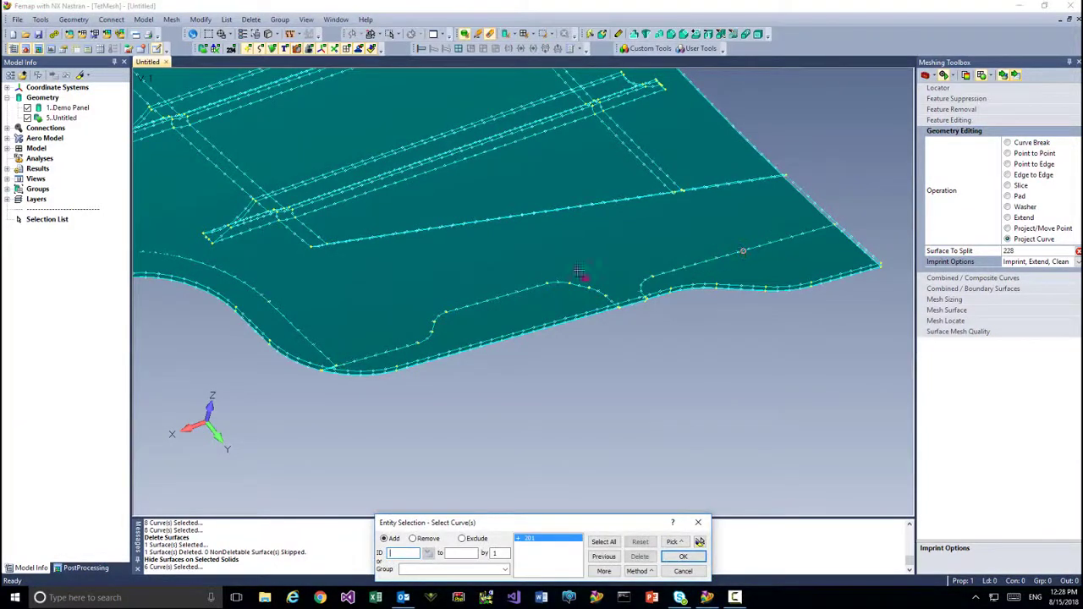
scroll(548, 337, "up", 3)
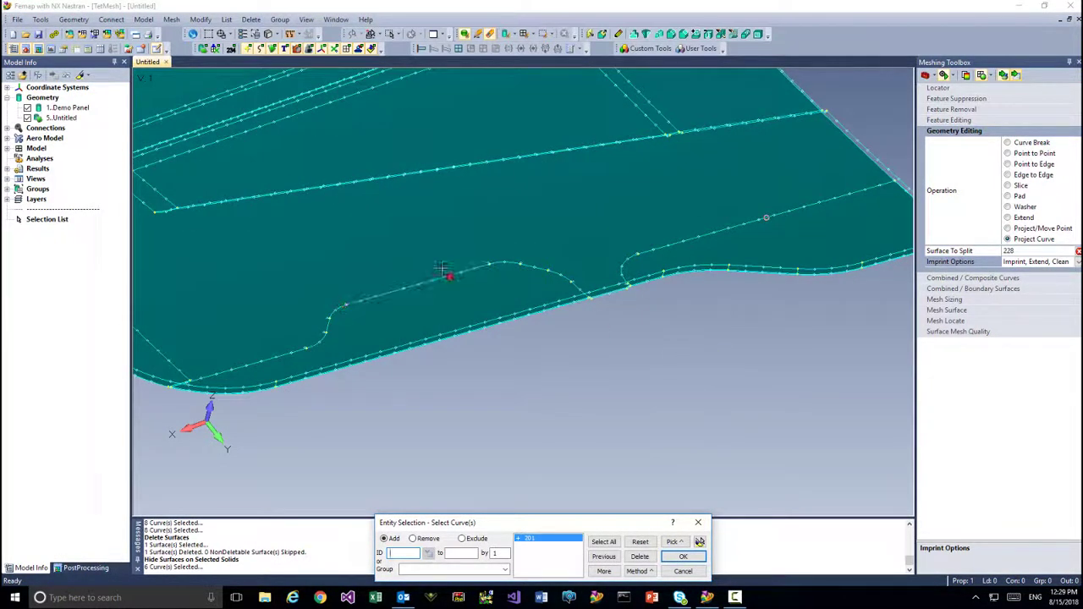
middle_click_drag(445, 275, 402, 280)
left_click(640, 555)
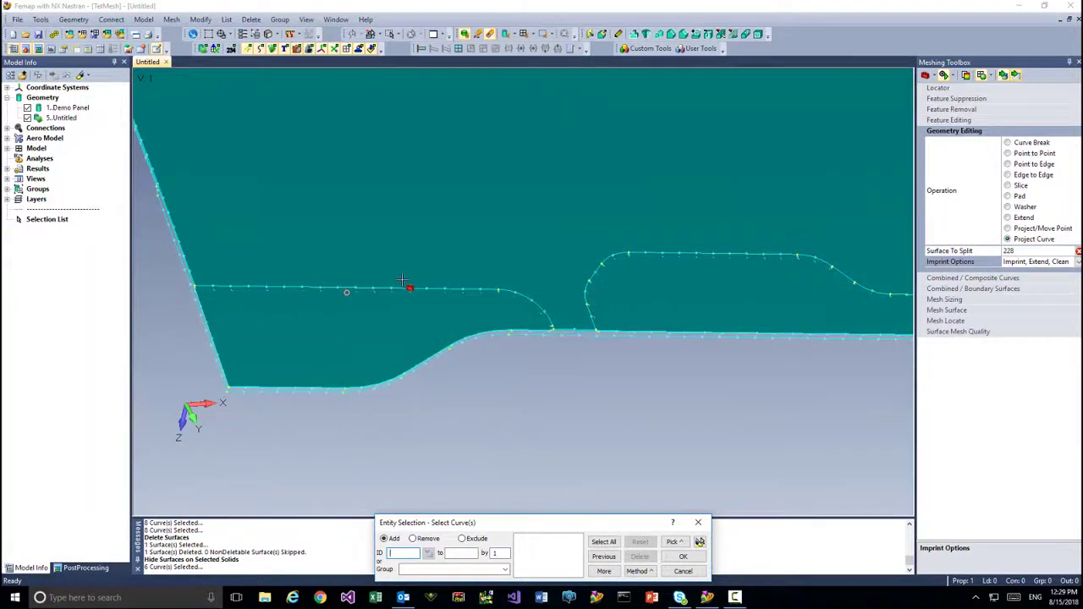
left_click(708, 250)
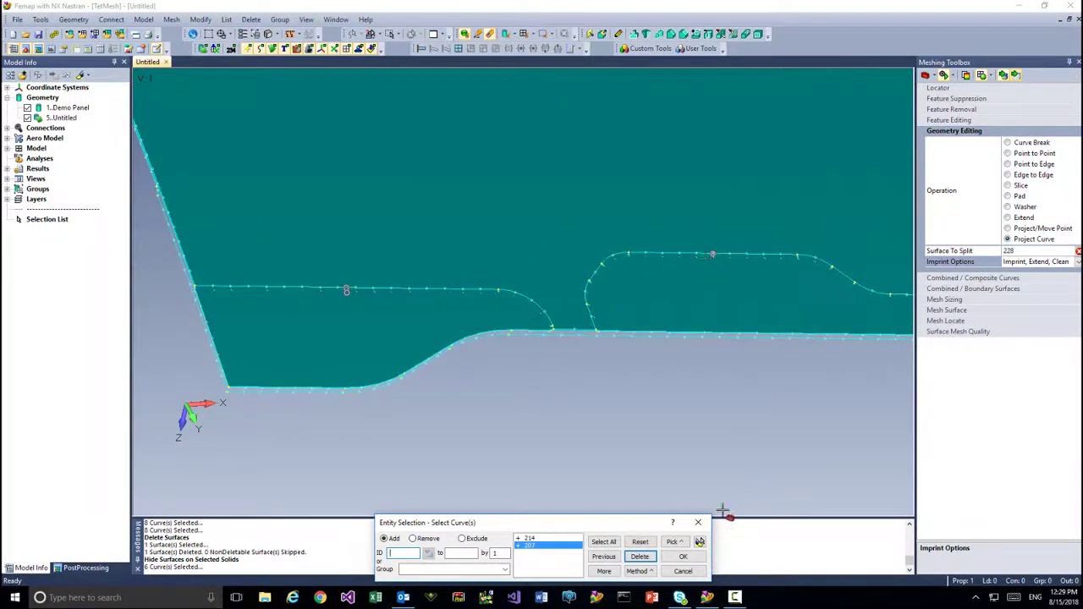
left_click(688, 544)
left_click(698, 504)
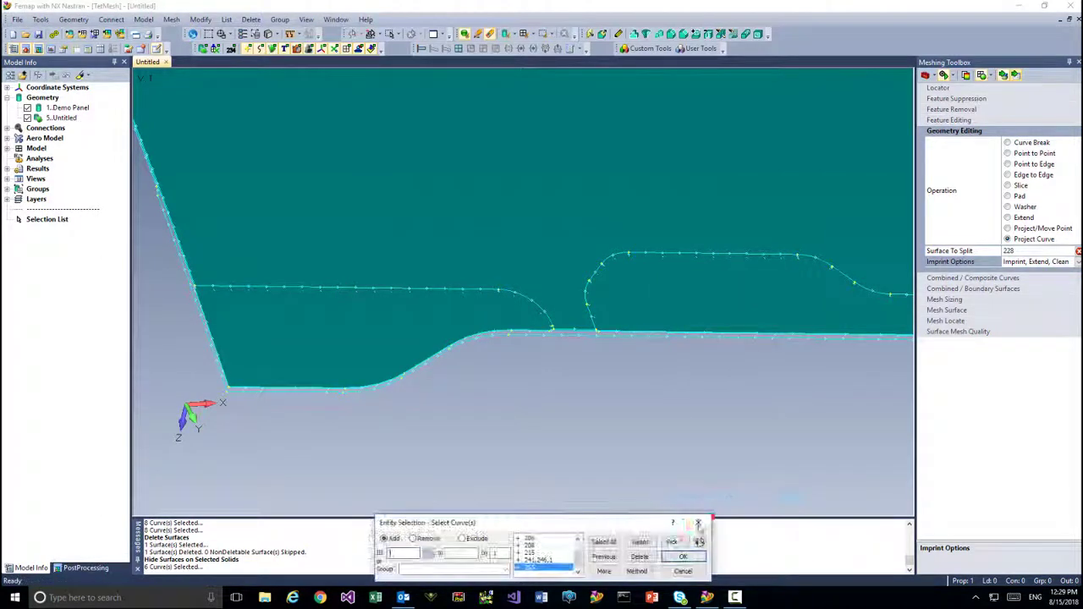
left_click(683, 557)
left_click(683, 557)
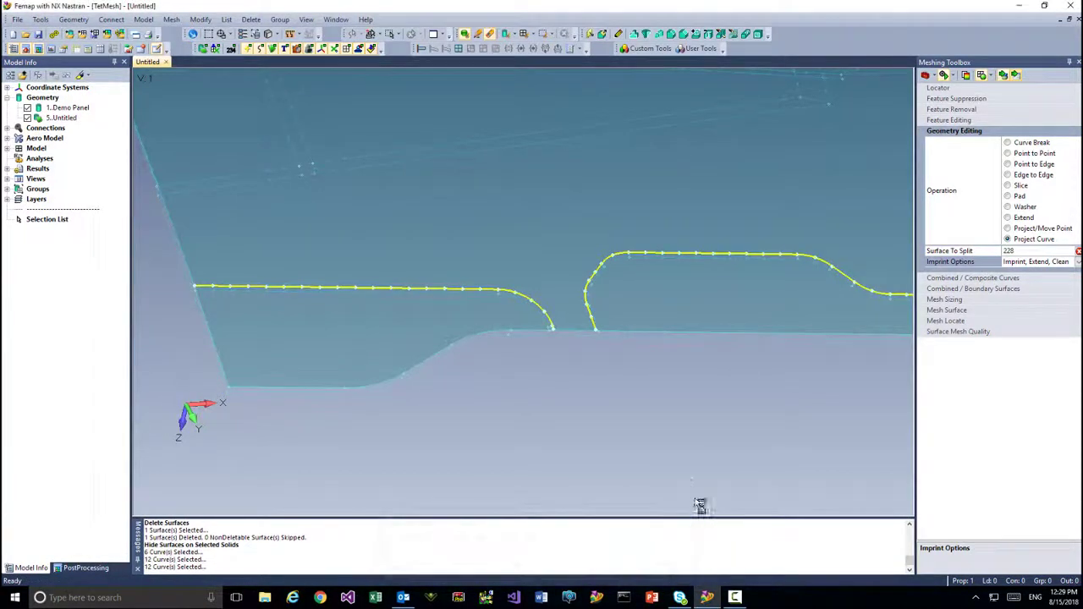
- Imprint the curved pad outline around the end cutout onto the main offset surface, using one curve plus its connected tangent curves
scroll(667, 462, "down", 2)
scroll(626, 468, "down", 2)
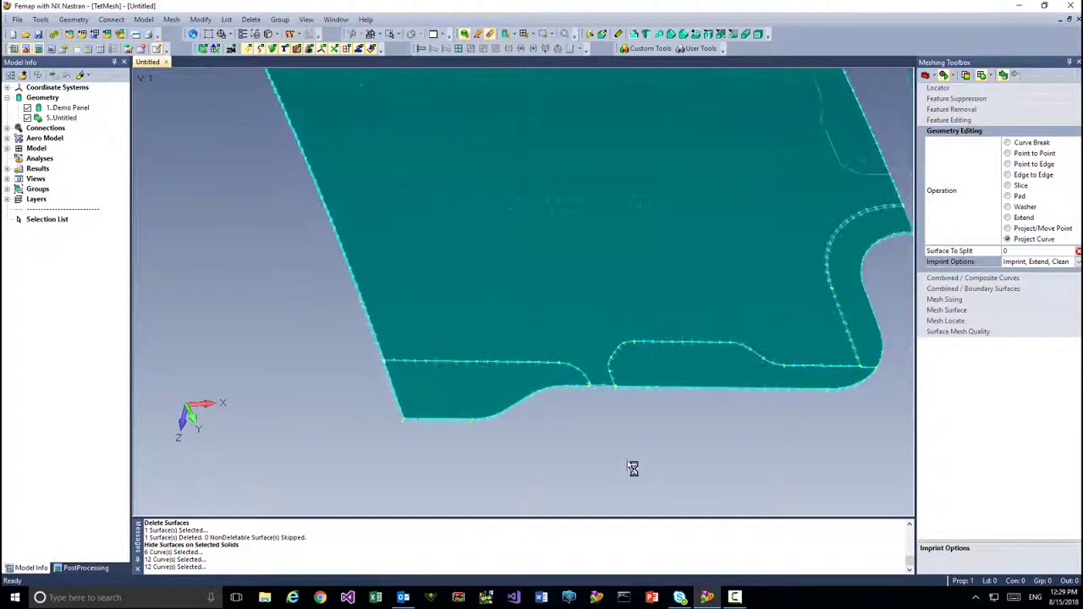
middle_click_drag(631, 466, 523, 407)
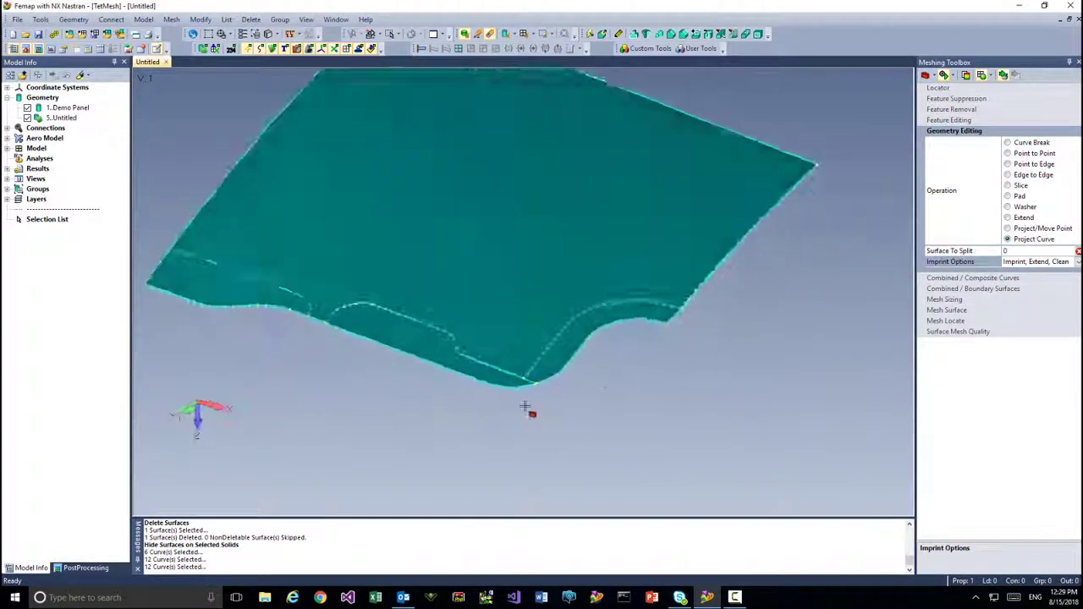
scroll(621, 396, "up", 3)
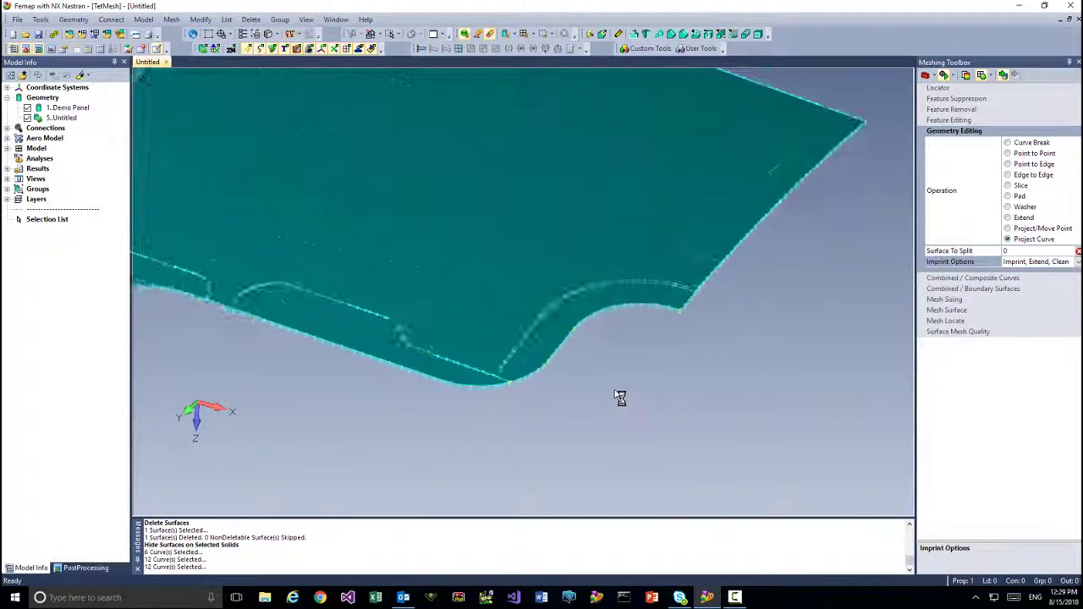
left_click(584, 310)
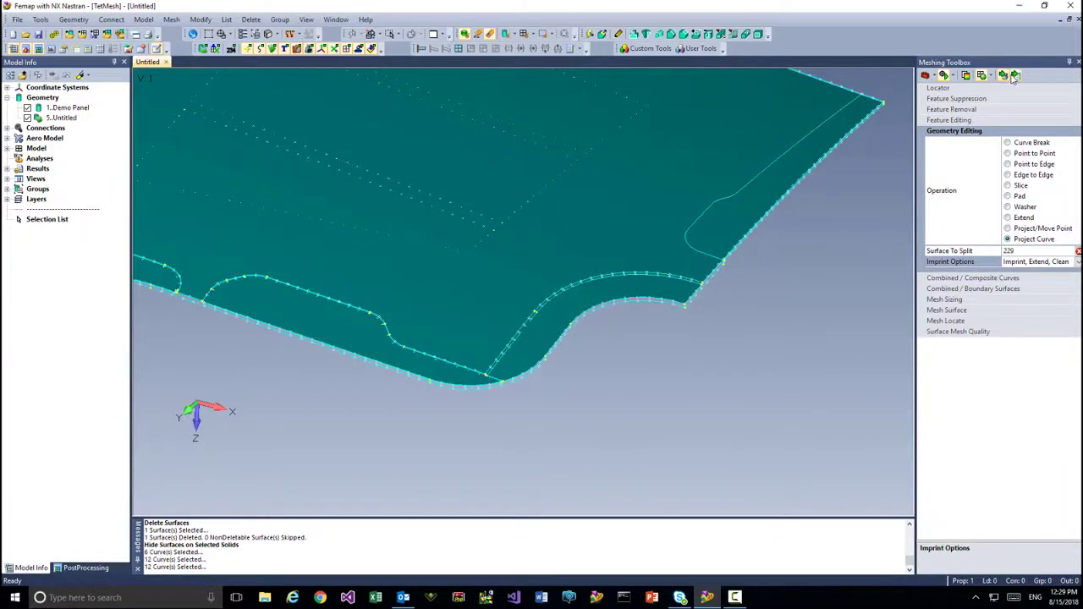
left_click(1015, 75)
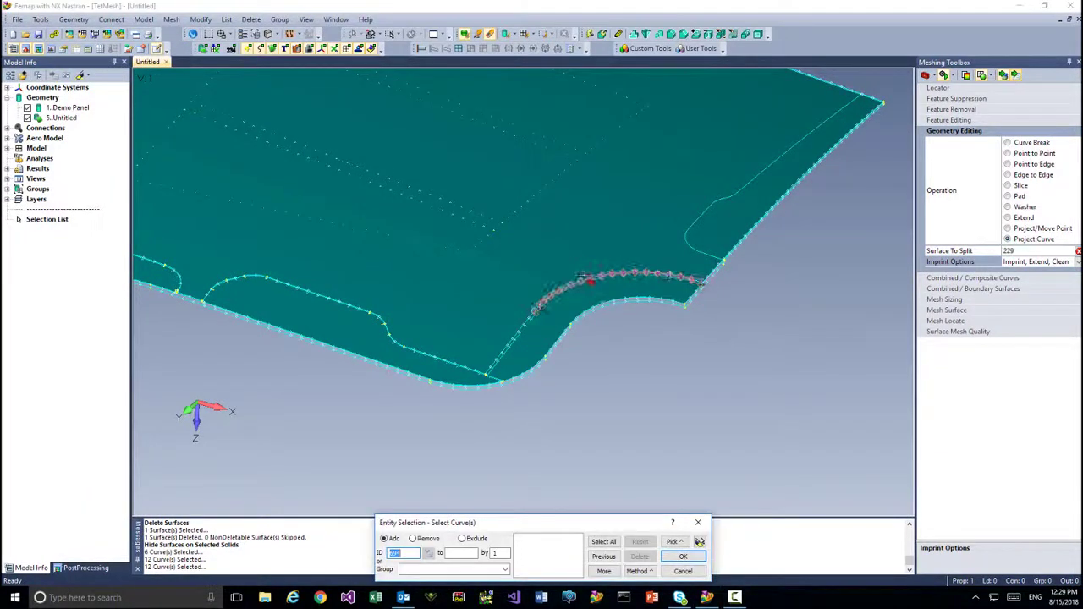
left_click(583, 277)
left_click(685, 542)
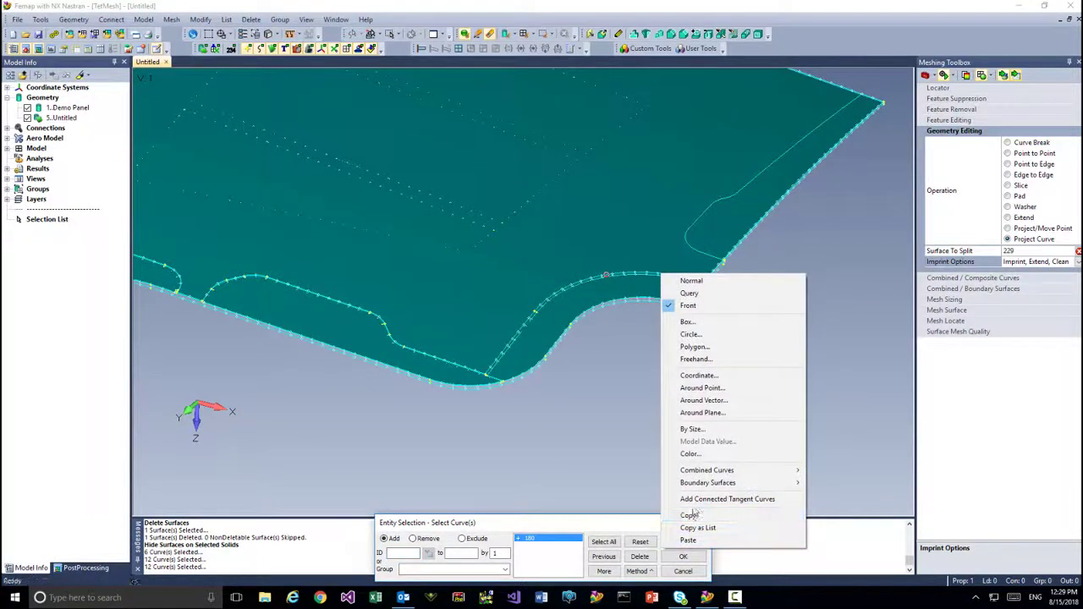
left_click(696, 503)
left_click(687, 556)
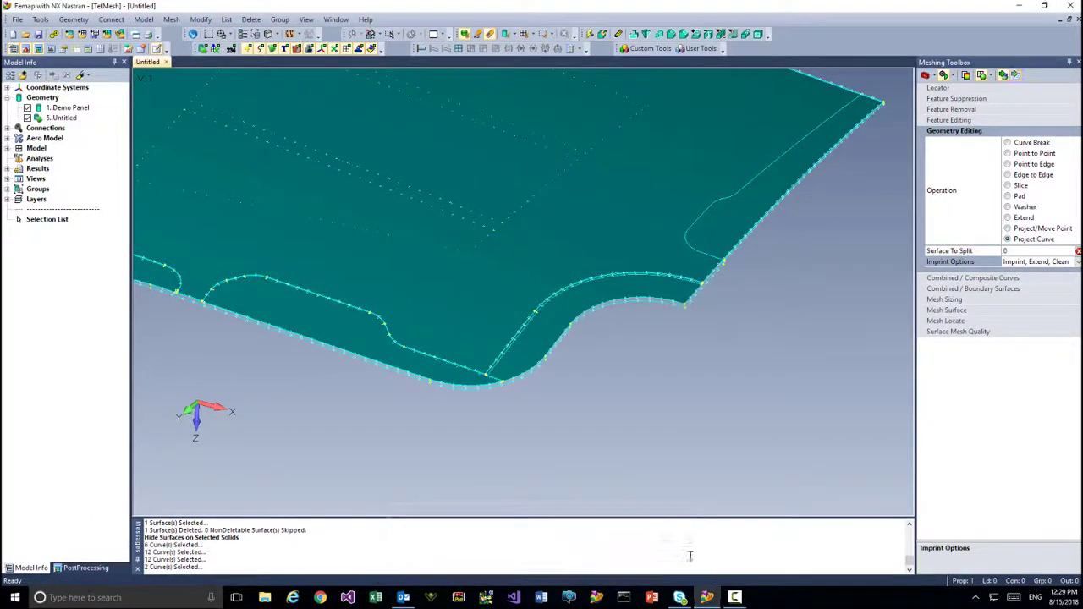
- Toggle the Demo Panel solid off and on to compare the imprinted pad outlines with the panel's remaining features
scroll(589, 443, "down", 5)
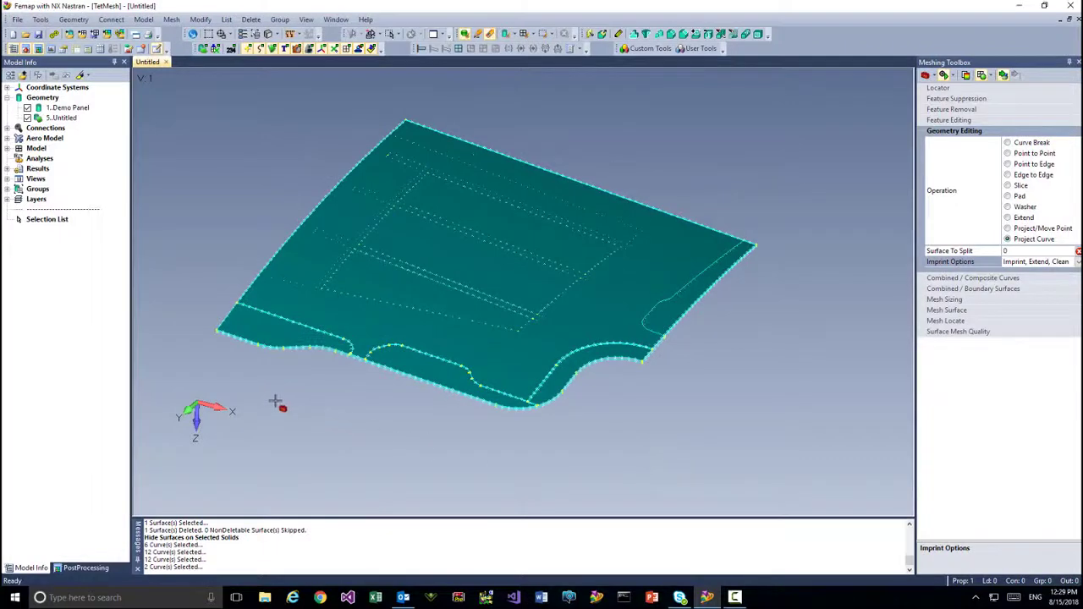
middle_click_drag(294, 404, 832, 266)
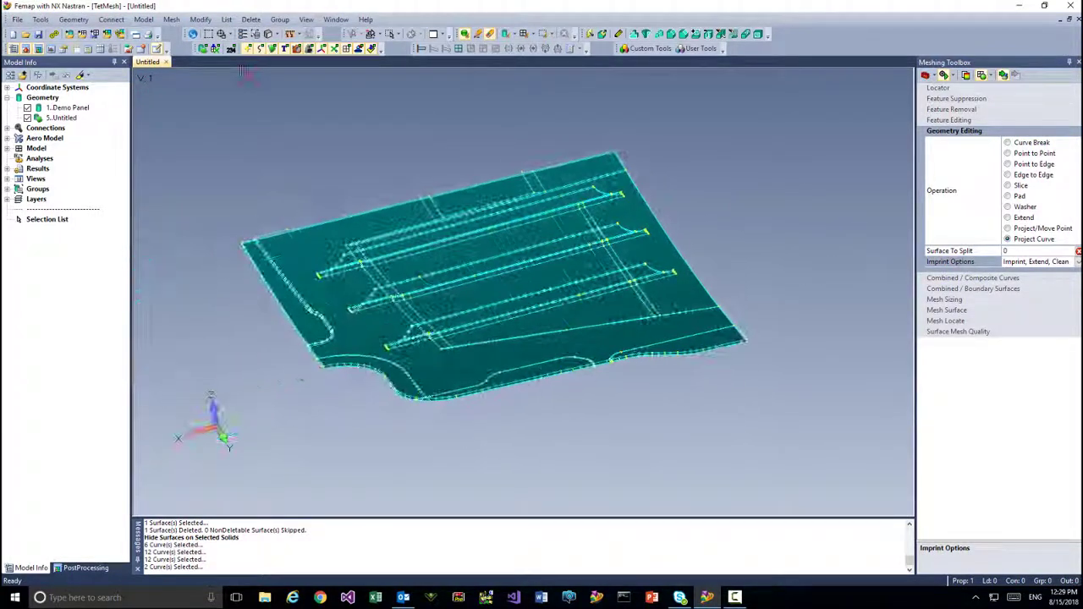
left_click(28, 108)
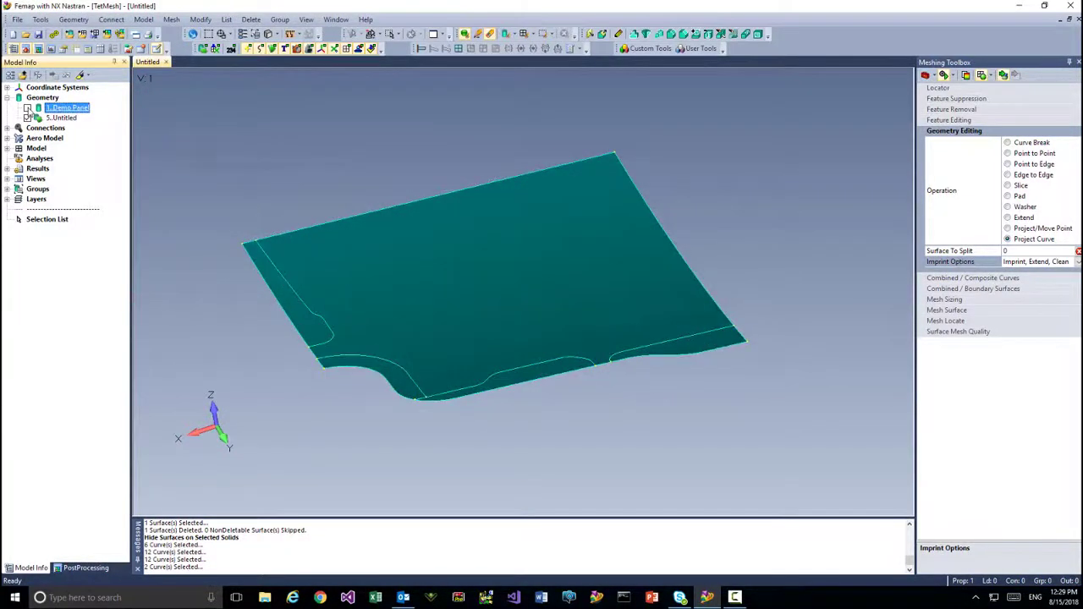
left_click(28, 108)
left_click(28, 108)
left_click(28, 108)
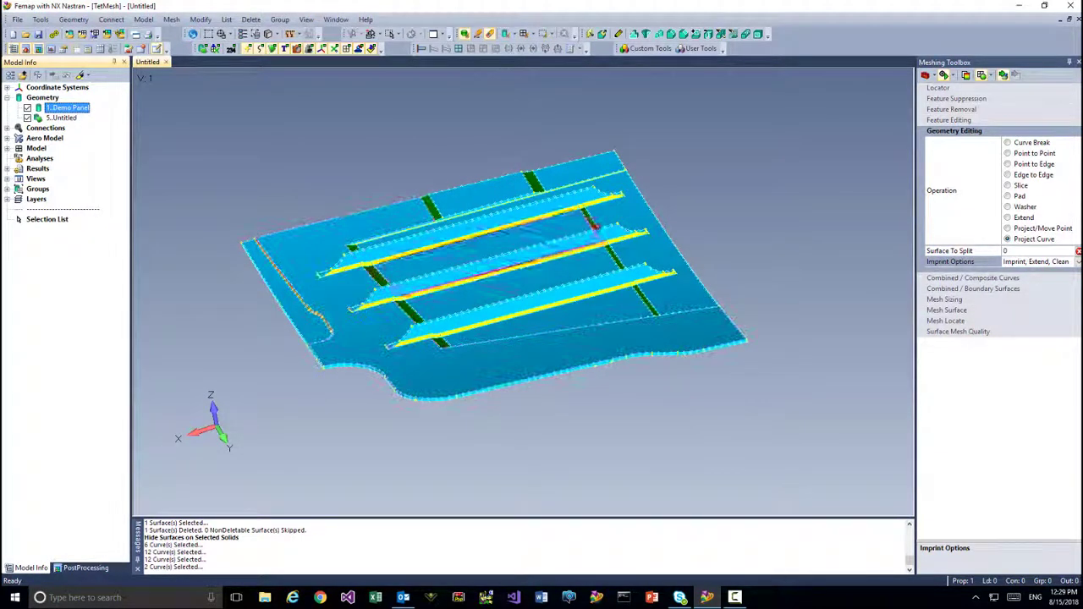
middle_click_drag(606, 269, 367, 378)
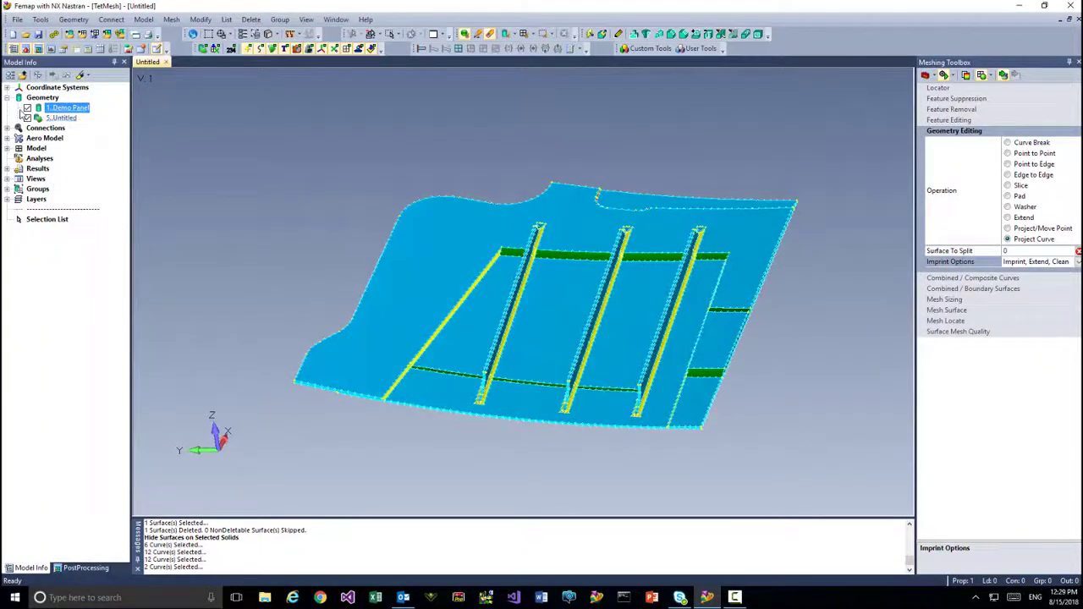
- Hide the surfaces of the Demo Panel solid again, leaving its stiffener-side curves showing over the offset surface
right_click(29, 109)
left_click(68, 230)
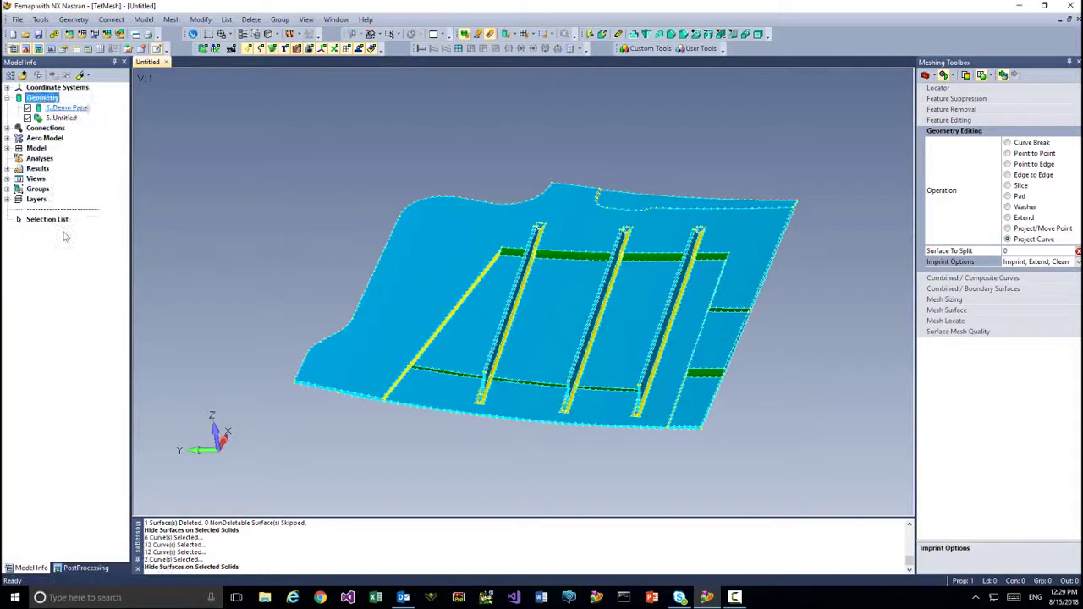
right_click(28, 109)
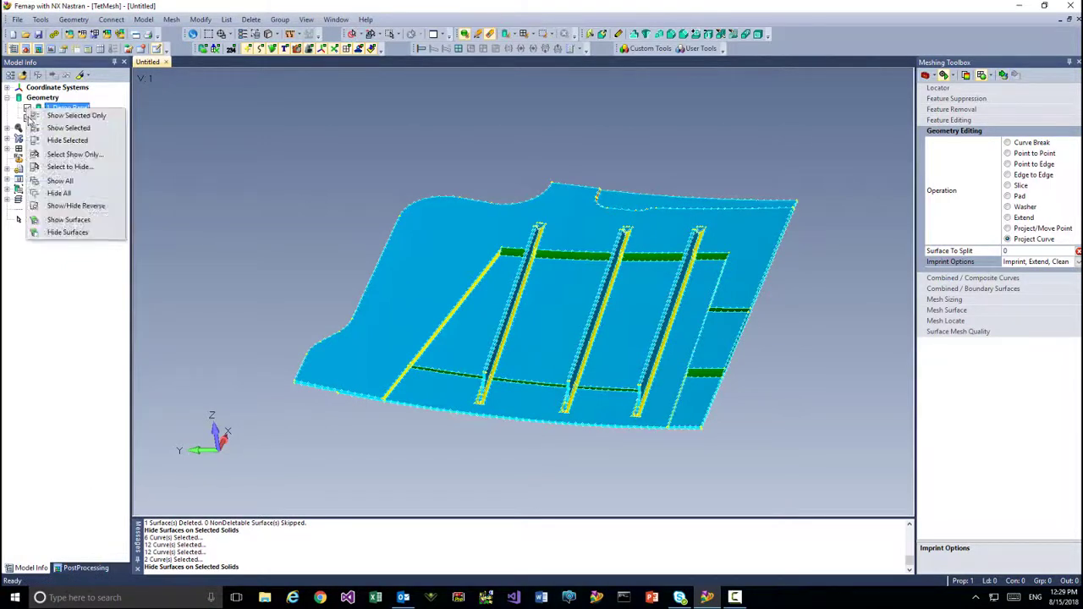
left_click(48, 234)
middle_click_drag(443, 276, 555, 284)
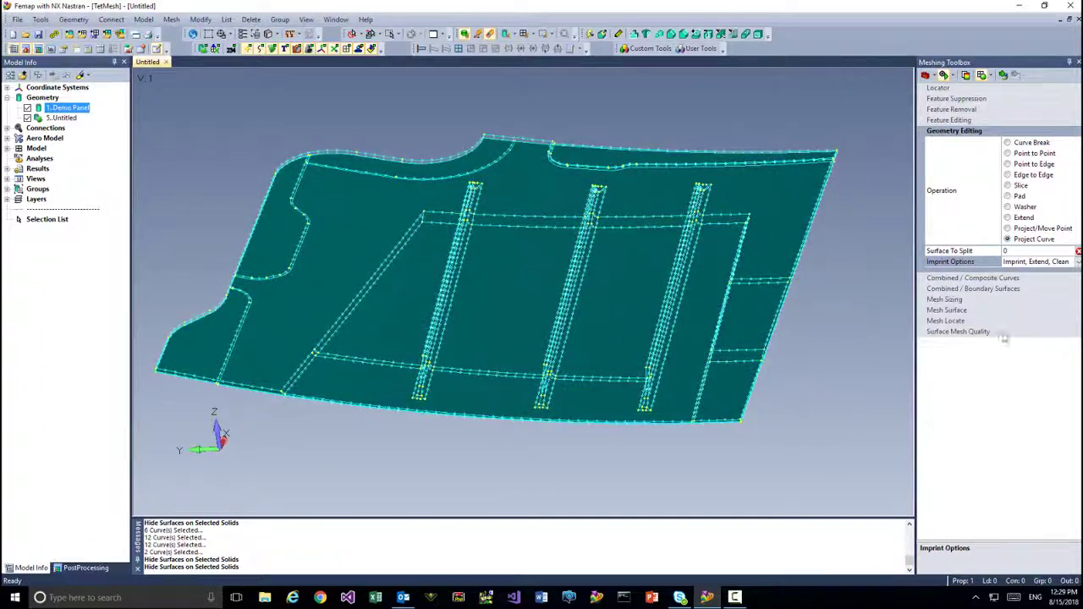
- Imprint three border curves of the central stiffened bay onto the main offset surface so they extend to the panel edge
left_click(1004, 75)
left_click(512, 287)
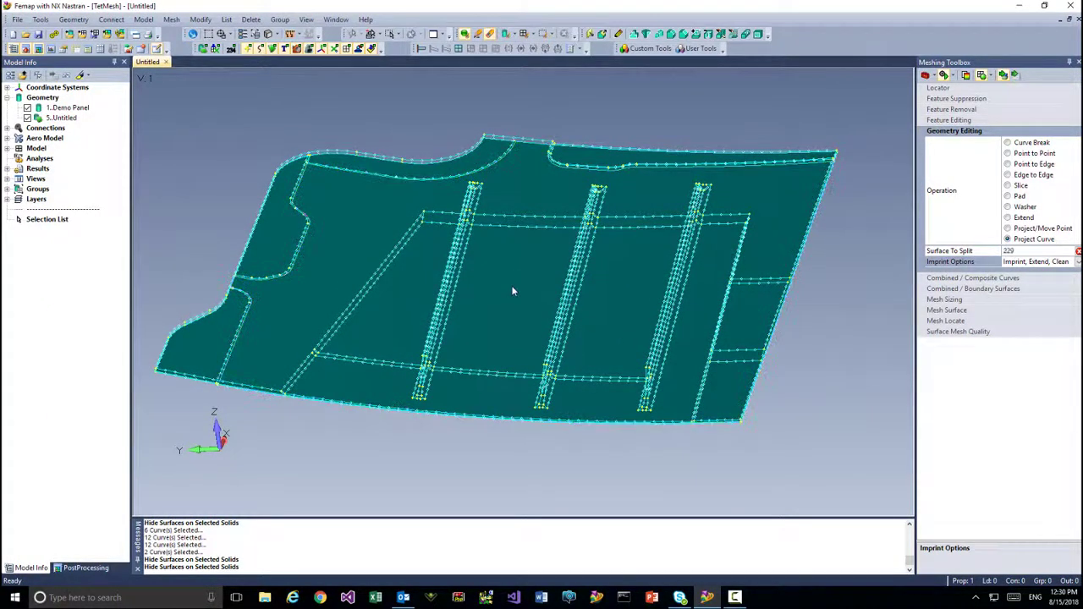
left_click(1015, 76)
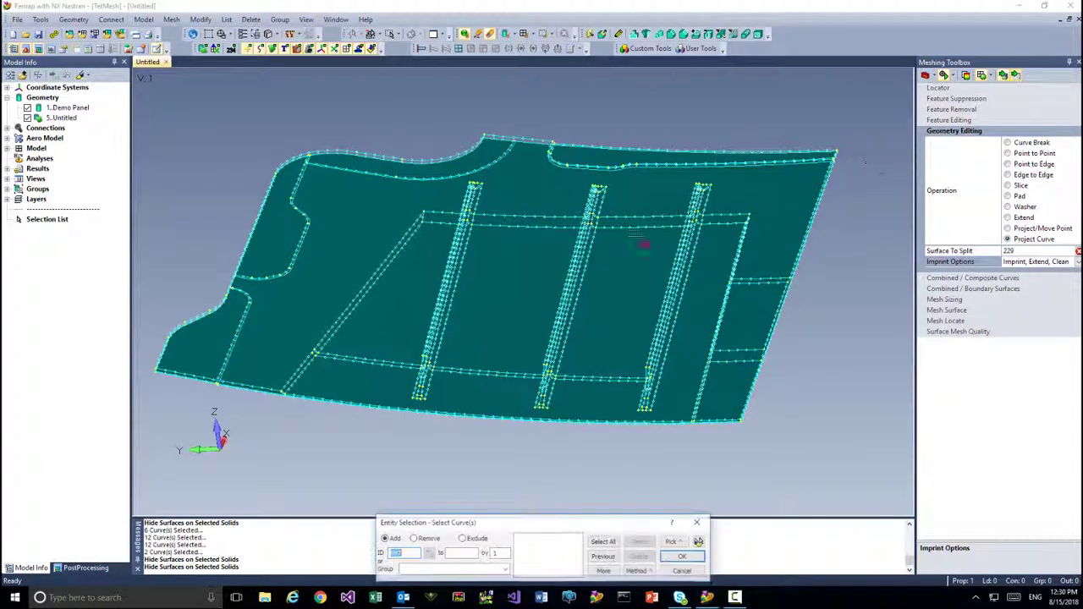
left_click(559, 240)
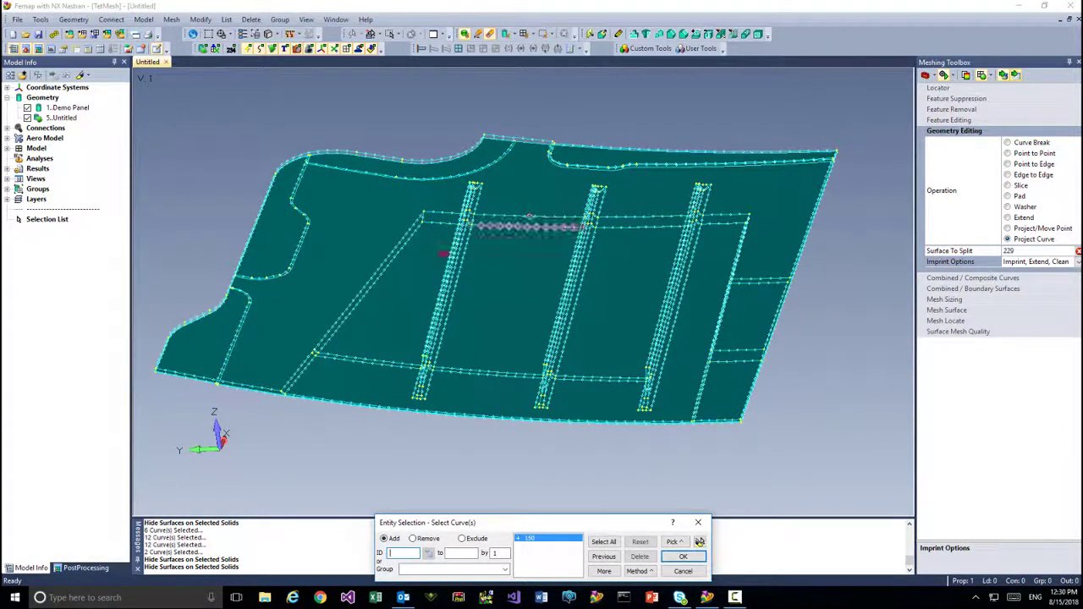
left_click(367, 284)
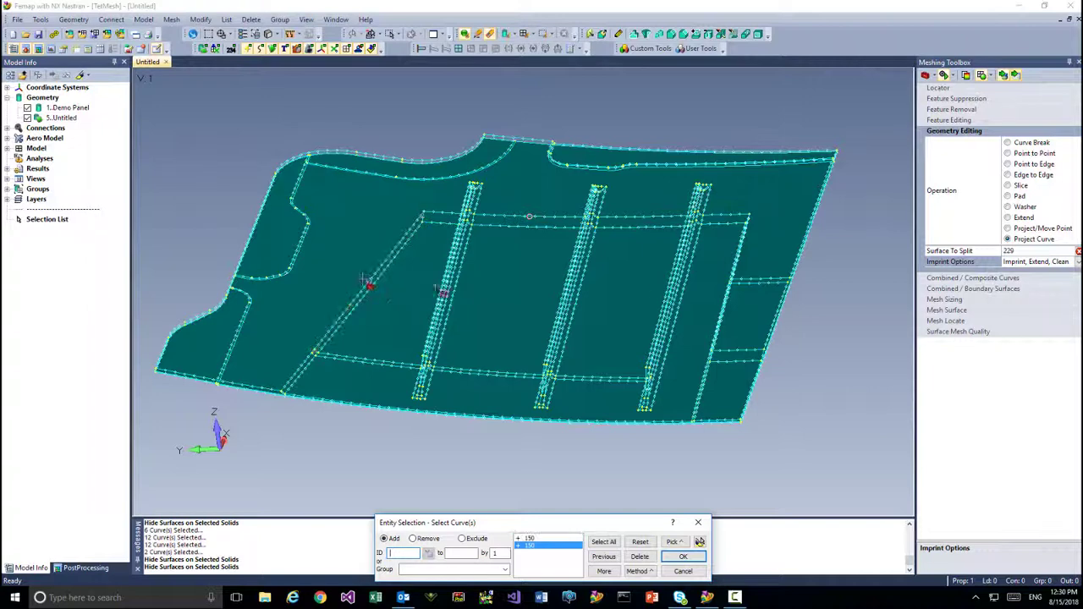
middle_click_drag(698, 266, 774, 300)
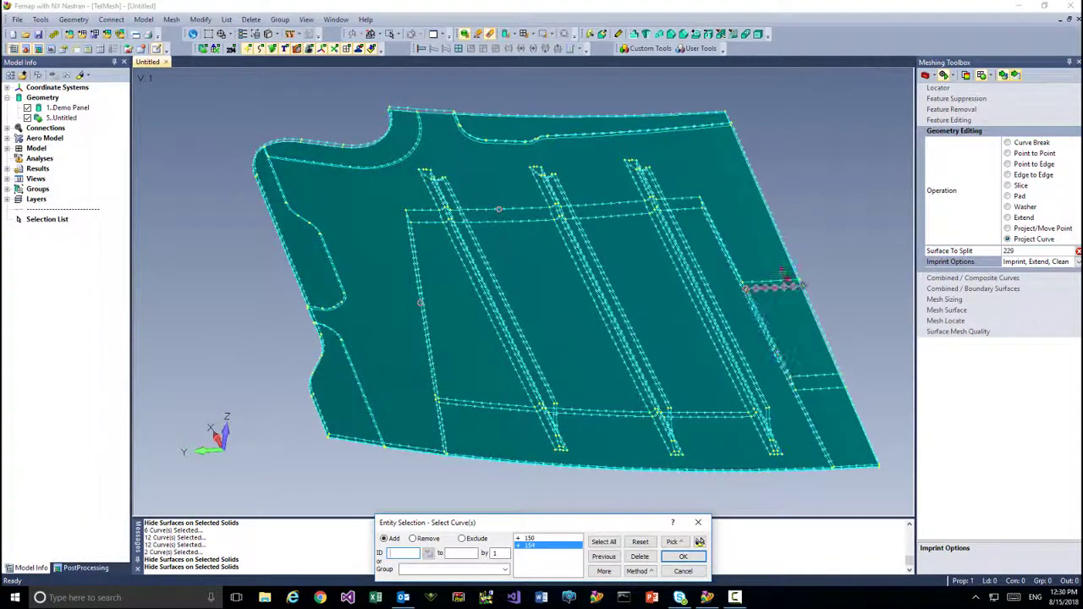
left_click(682, 556)
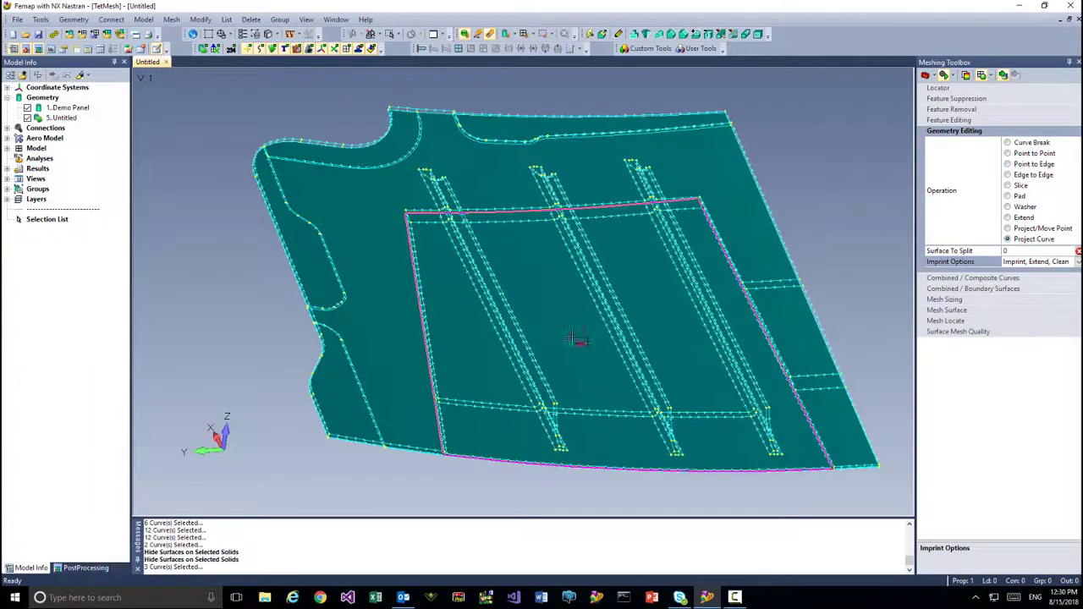
- Imprint the bay's remaining cross curve and the two short curves beside the straight edge, and turn off the Demo Panel solid
left_click(601, 407)
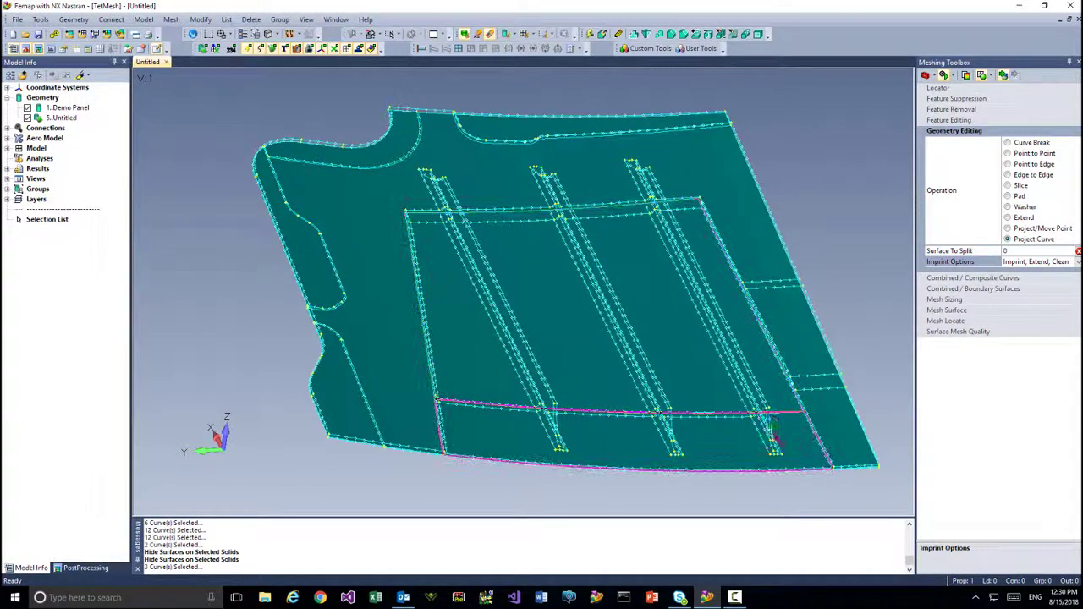
middle_click_drag(771, 417, 642, 423)
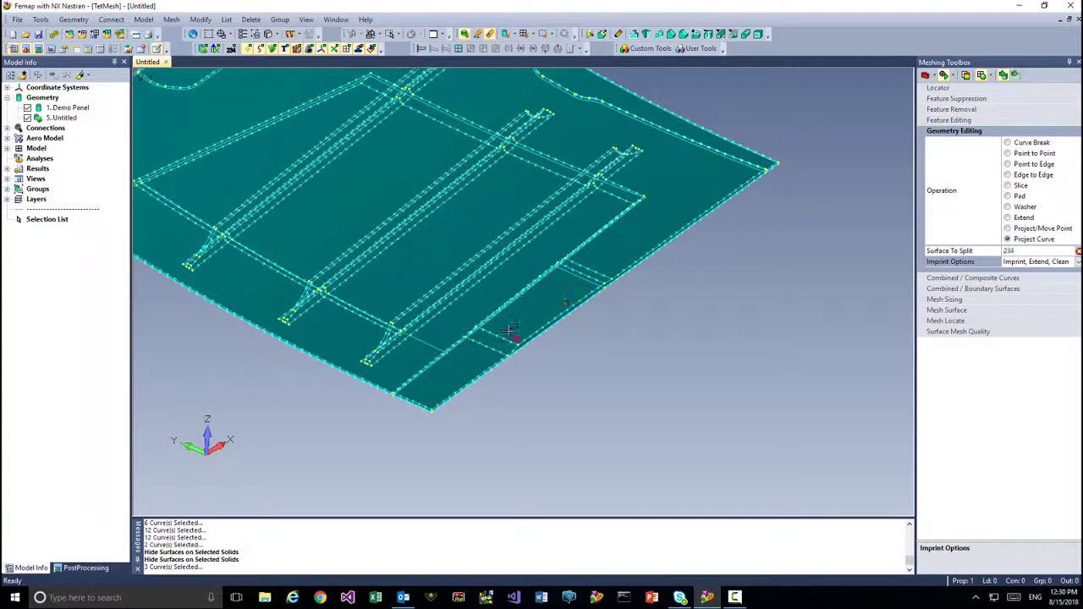
middle_click_drag(588, 355, 715, 401, "ctrl")
scroll(663, 401, "down", 3)
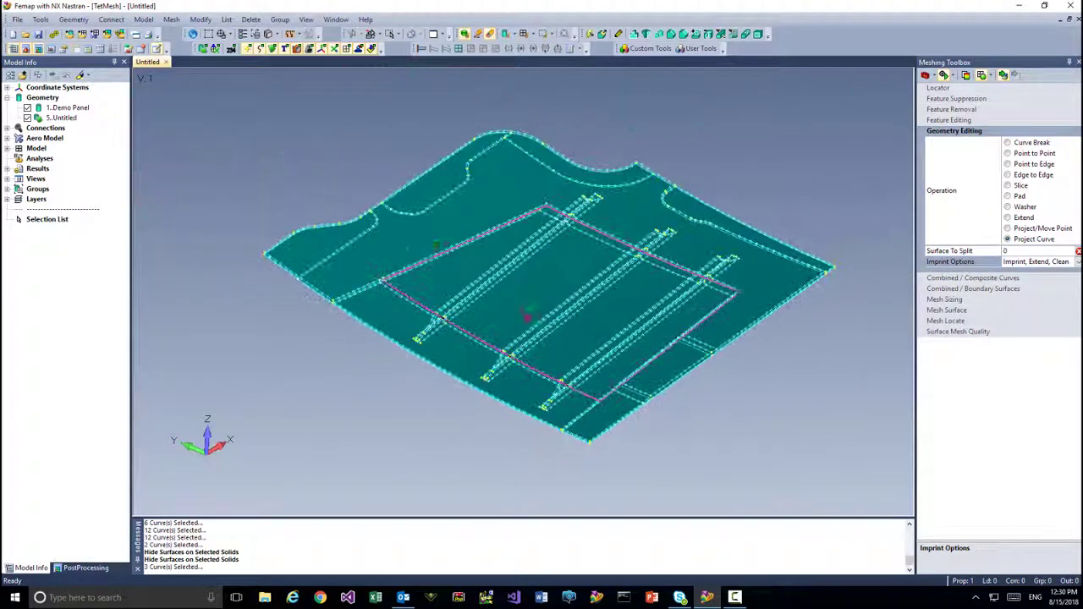
left_click(27, 108)
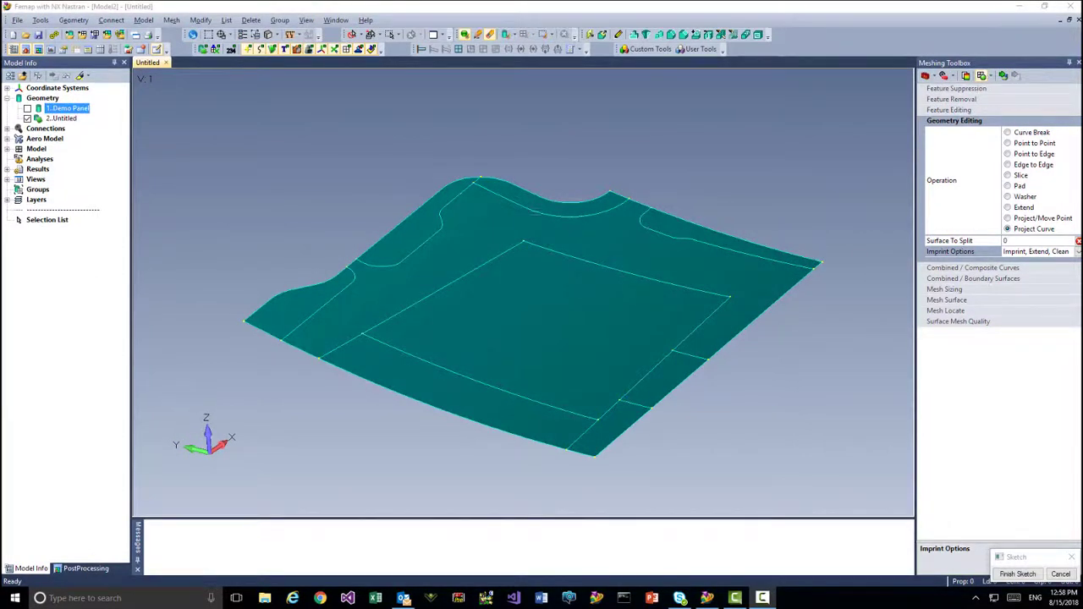
- Turn on the Demo Panel solid and offset the first stiffener's web surface by the proposed value, picking only front-facing entities
left_click(28, 109)
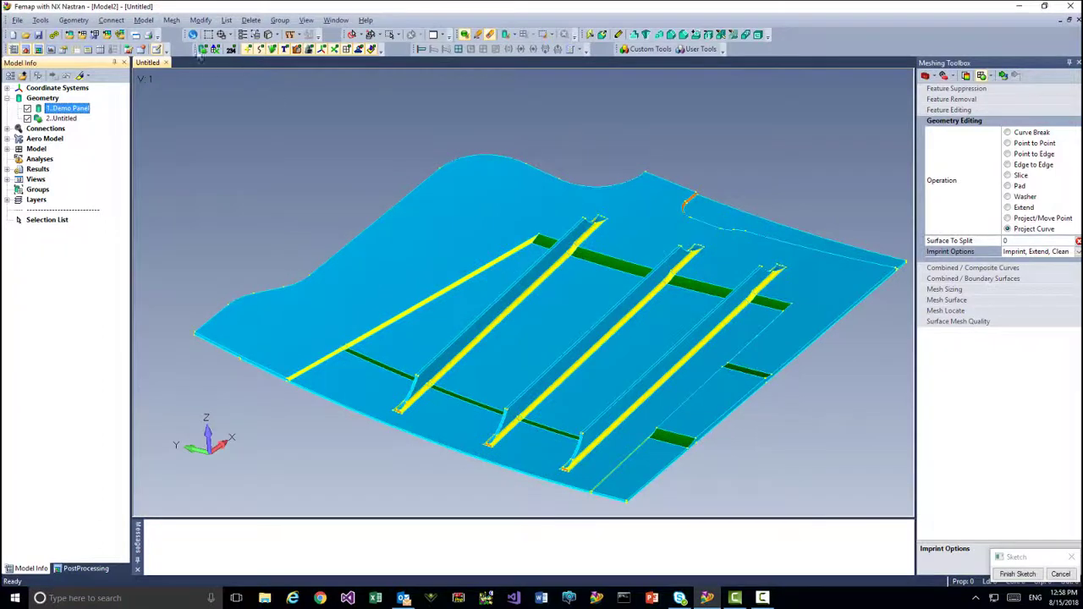
left_click(73, 19)
mouse_move(108, 149)
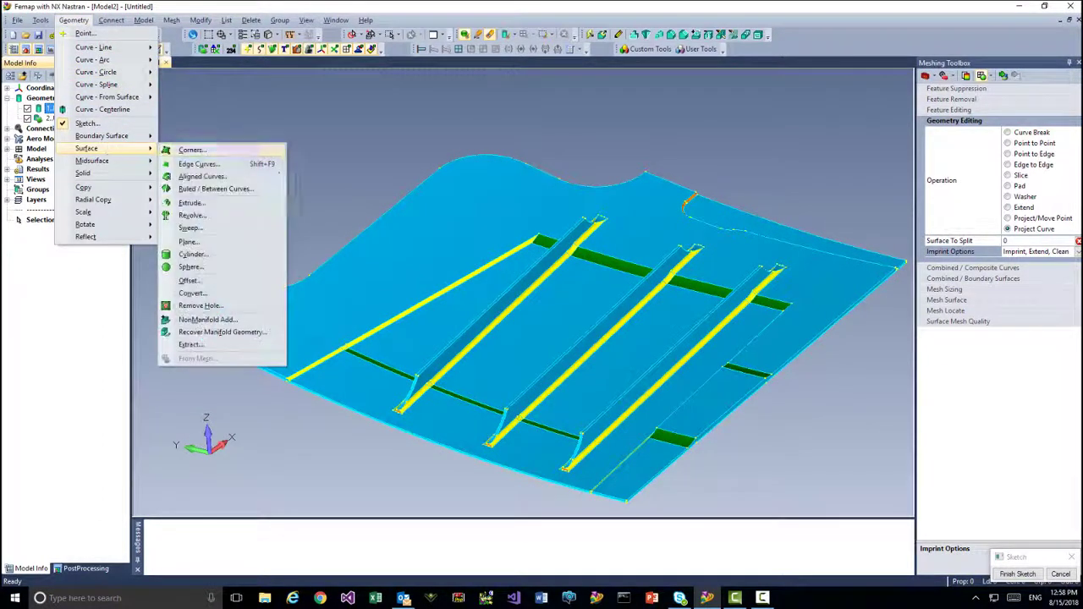
left_click(258, 280)
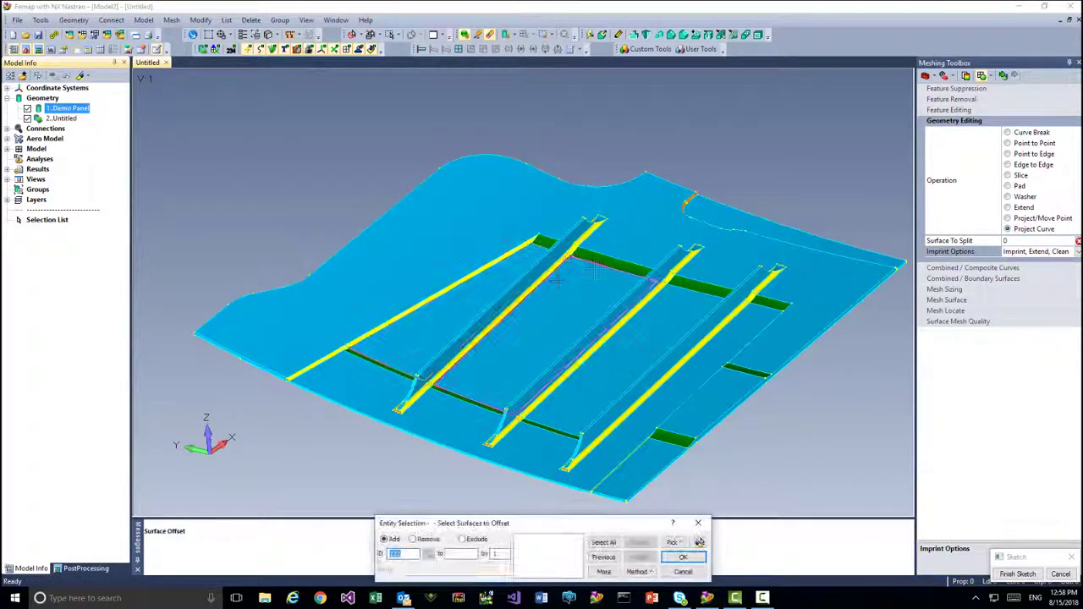
right_click(557, 282)
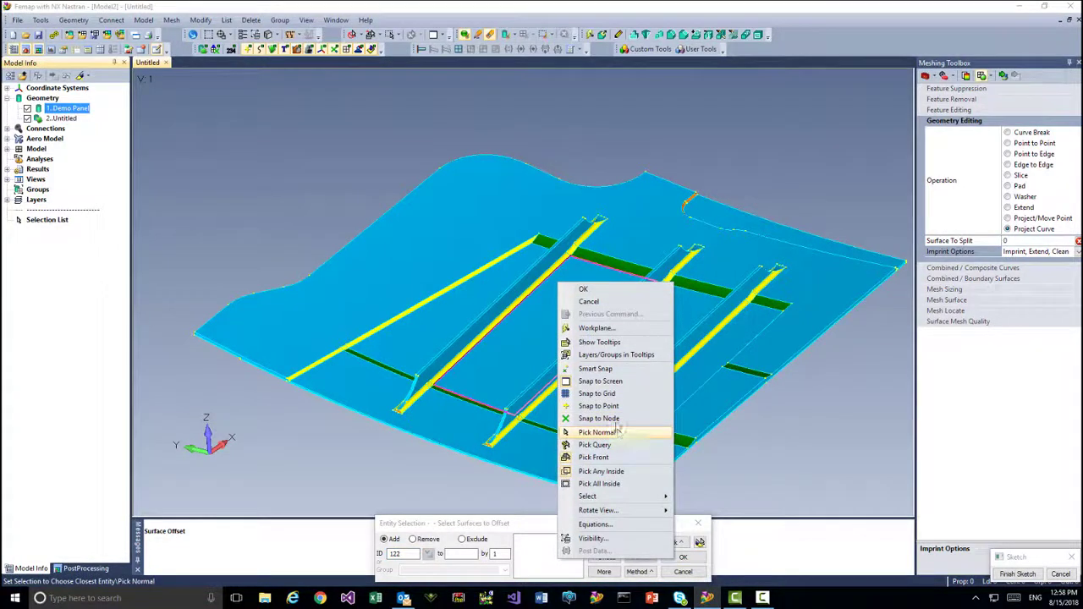
left_click(610, 457)
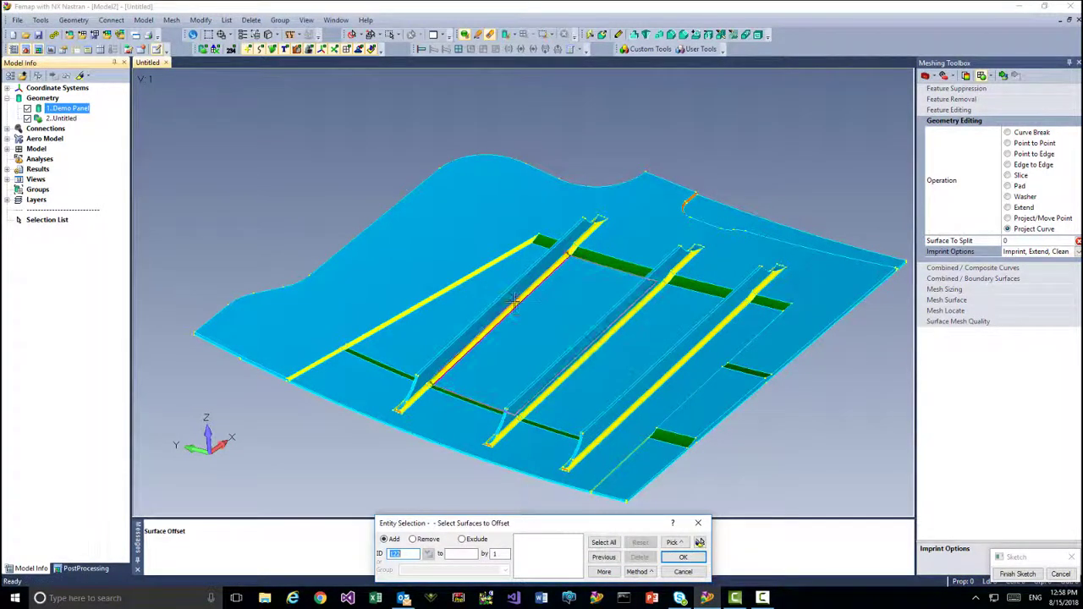
left_click(513, 300)
key("Return")
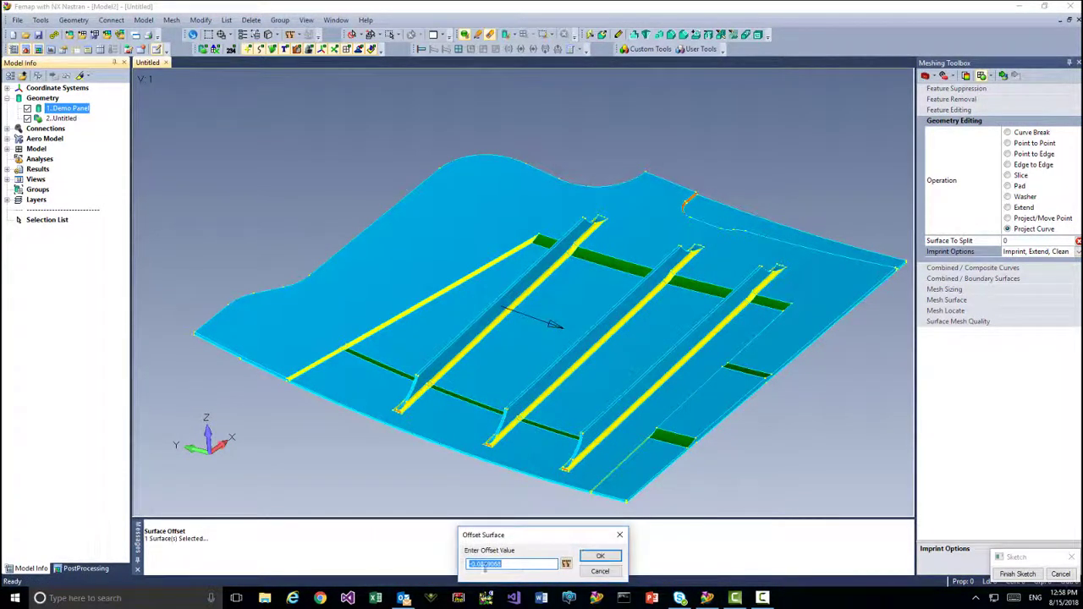
left_click(596, 557)
- Offset the web surfaces of the other two stiffeners by the proposed value, and hide the Demo Panel solid
scroll(600, 310, "up", 3)
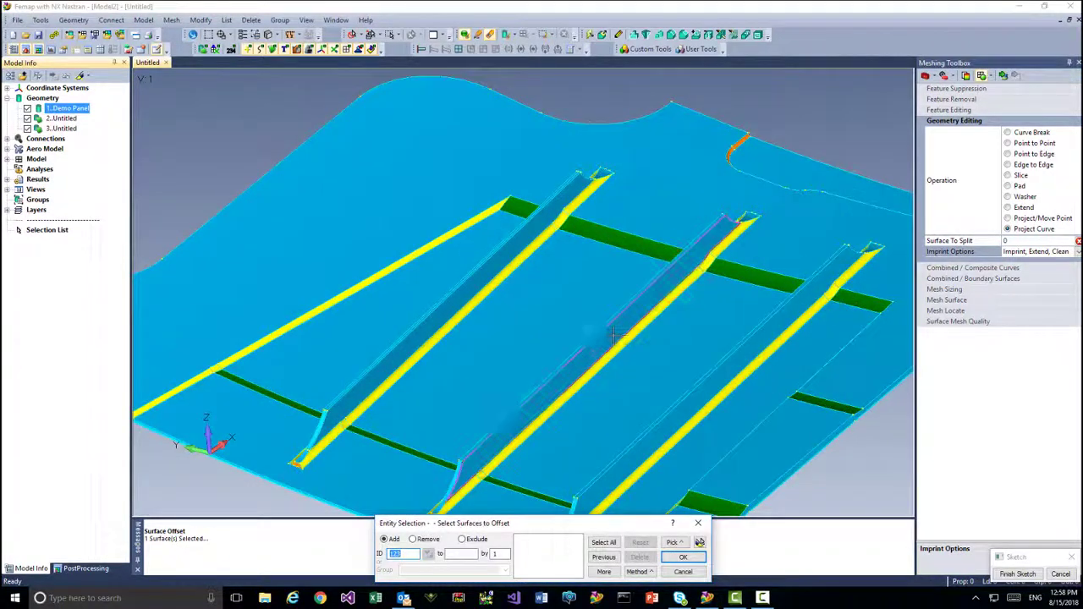
left_click(600, 558)
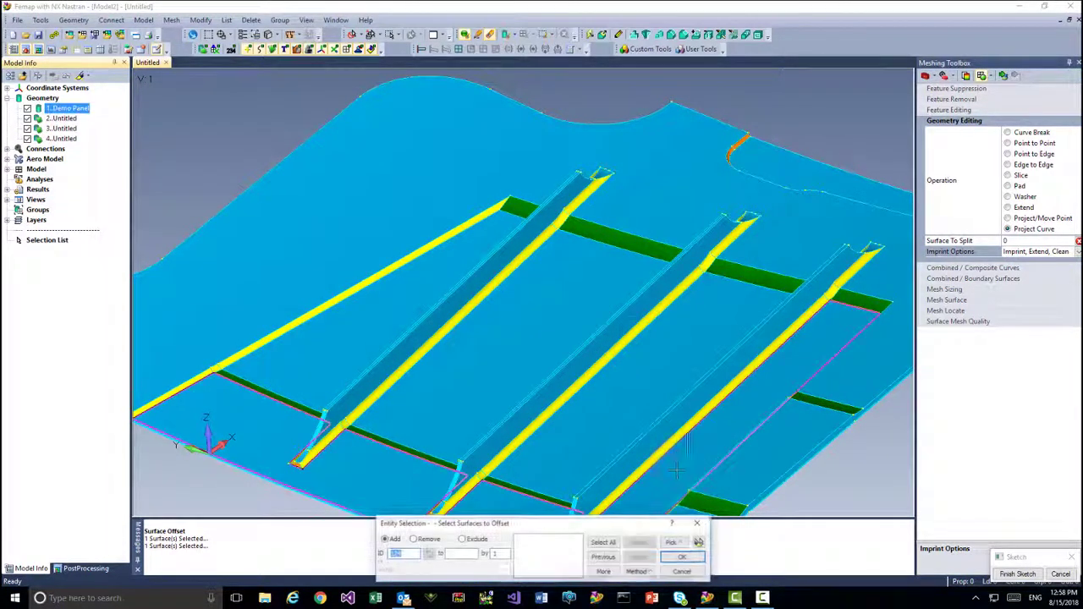
left_click(699, 391)
left_click(681, 557)
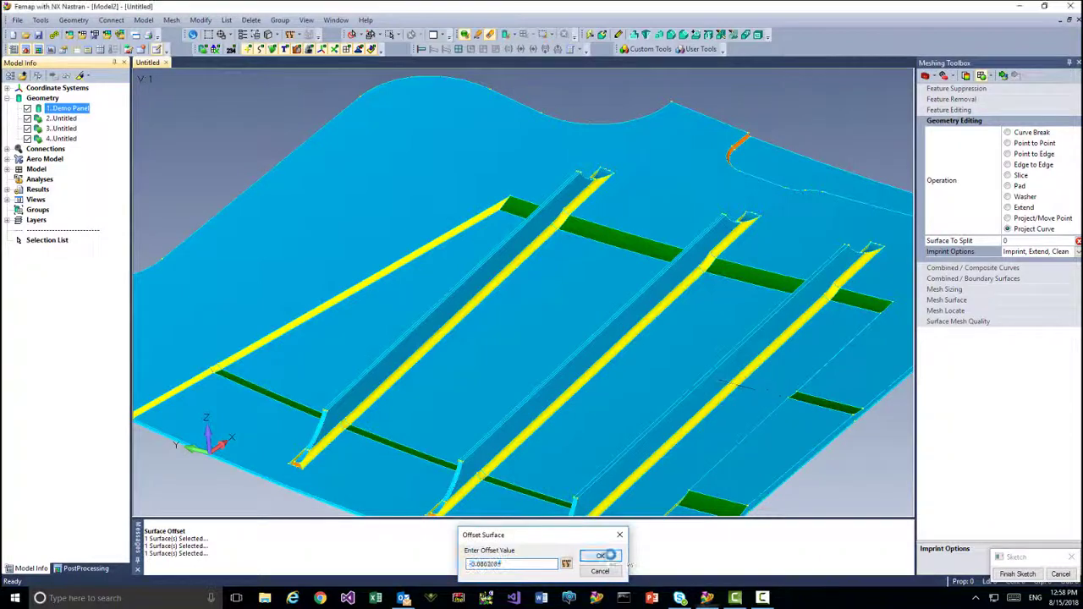
left_click(600, 556)
left_click(698, 523)
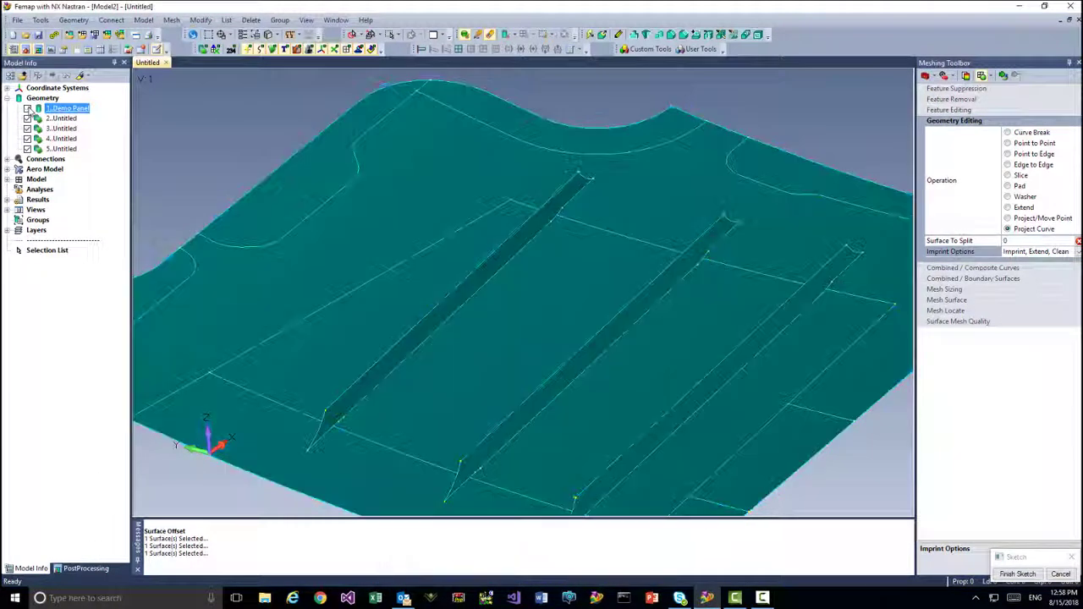
- Extend the lower edge curves of all three stiffener surfaces through the panel surface by a distance of 1 with continuous curvature
middle_click_drag(526, 296, 550, 269)
middle_click_drag(628, 296, 561, 214)
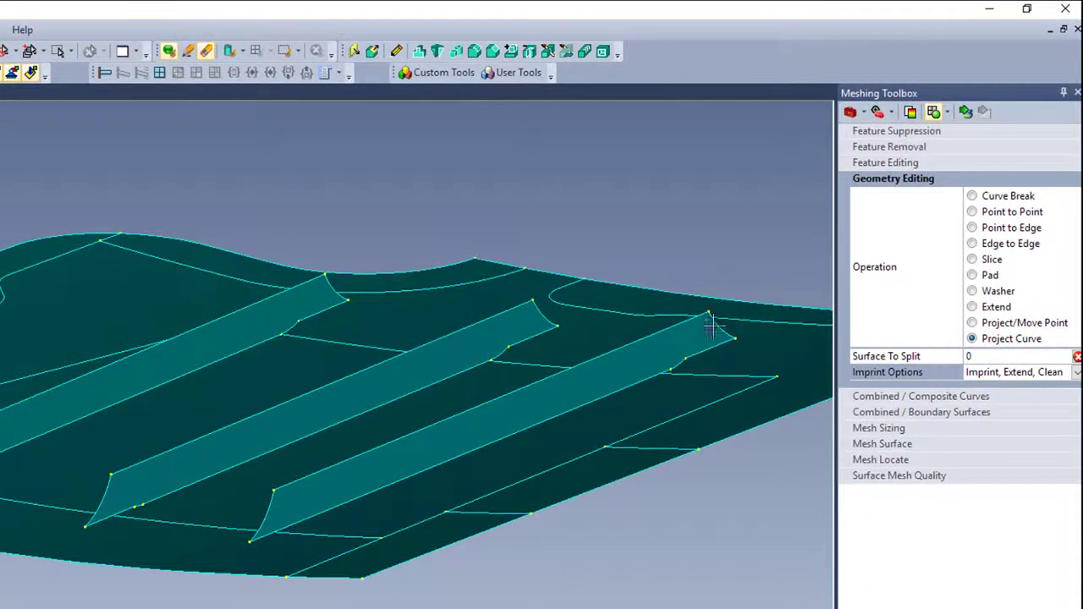
left_click(992, 306)
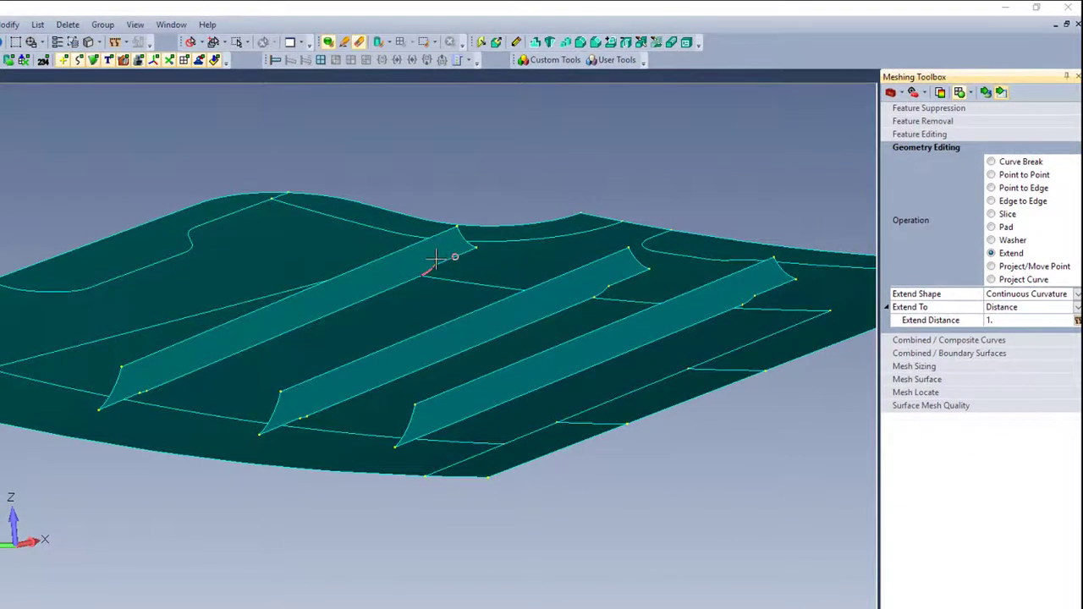
left_click(383, 282)
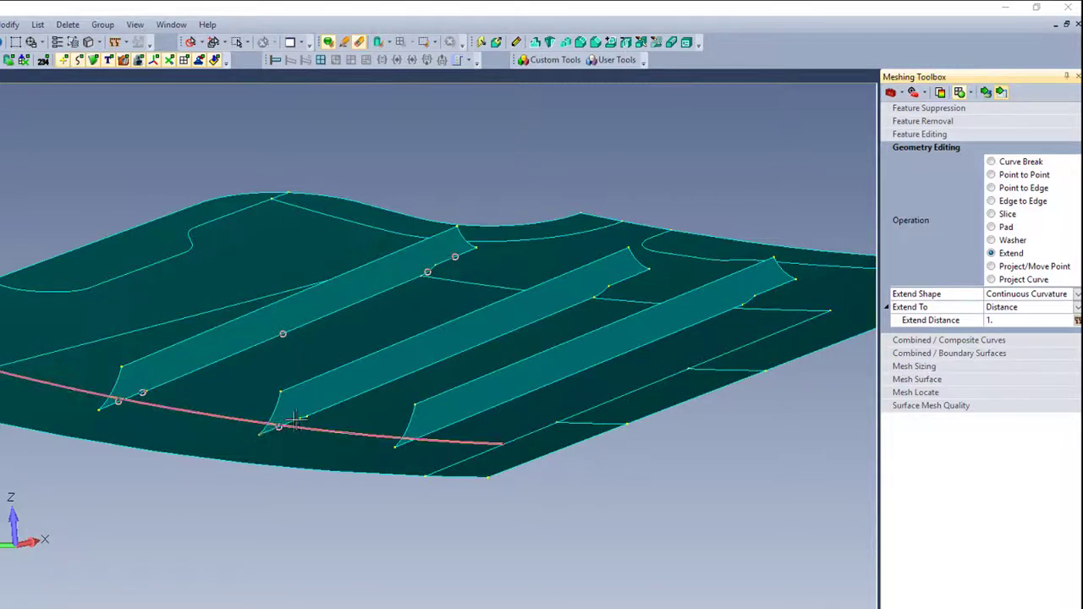
left_click(327, 408)
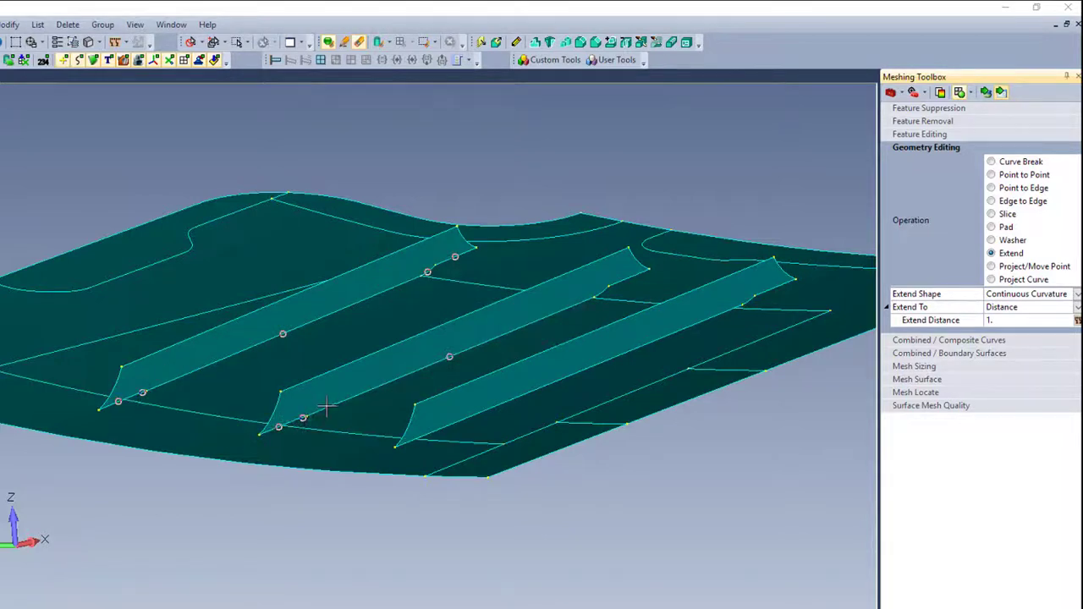
left_click(627, 278)
left_click(636, 346)
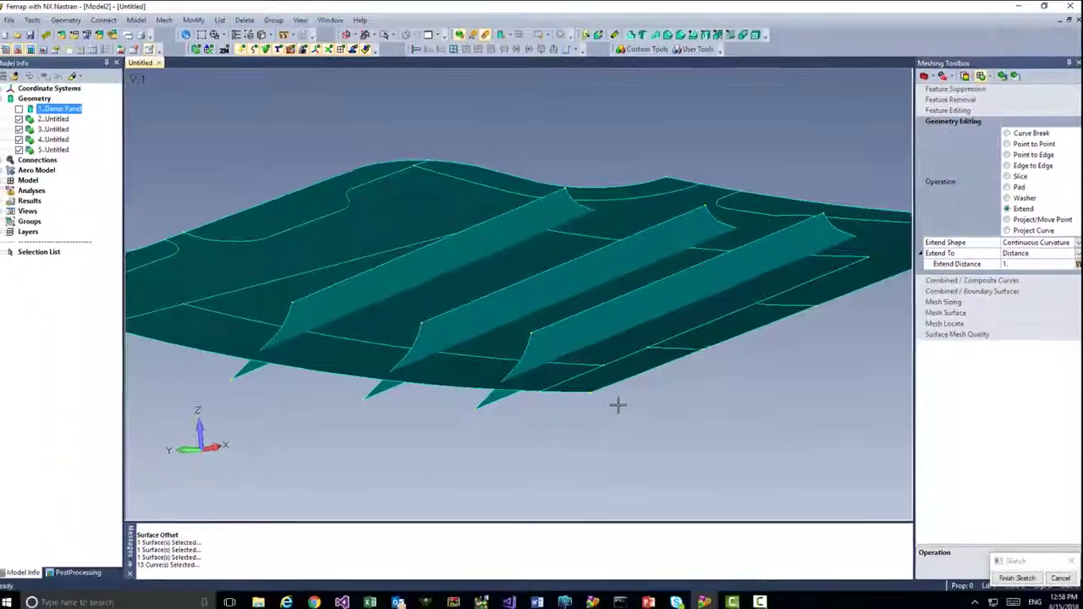
- Combine the panel surface and the three stiffener surfaces with Solid Add, allowing a non-manifold solid
middle_click_drag(516, 492, 475, 413)
middle_click_drag(586, 339, 577, 89)
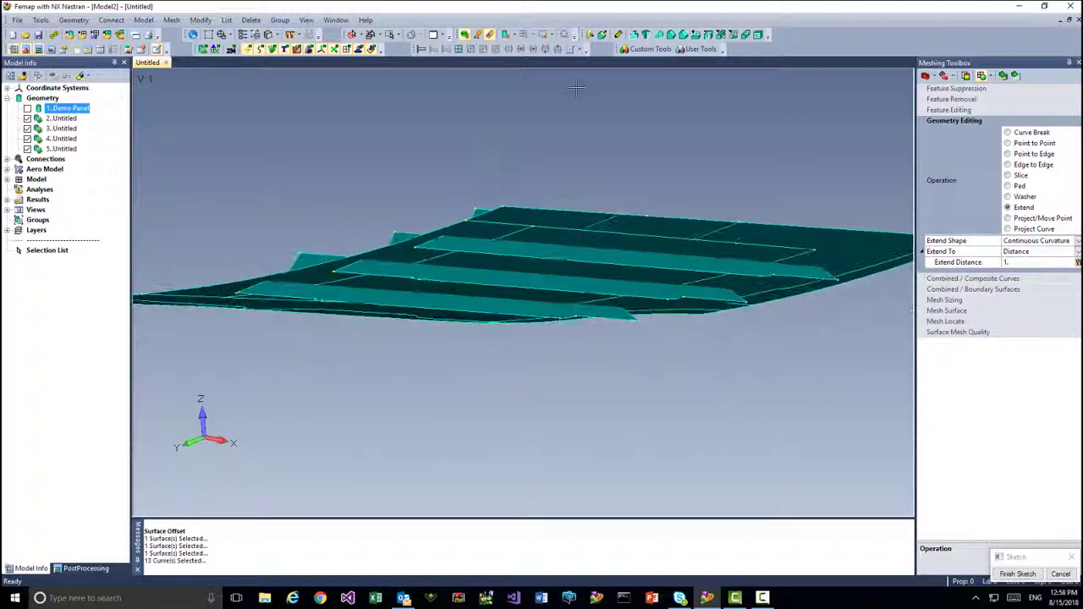
left_click(695, 36)
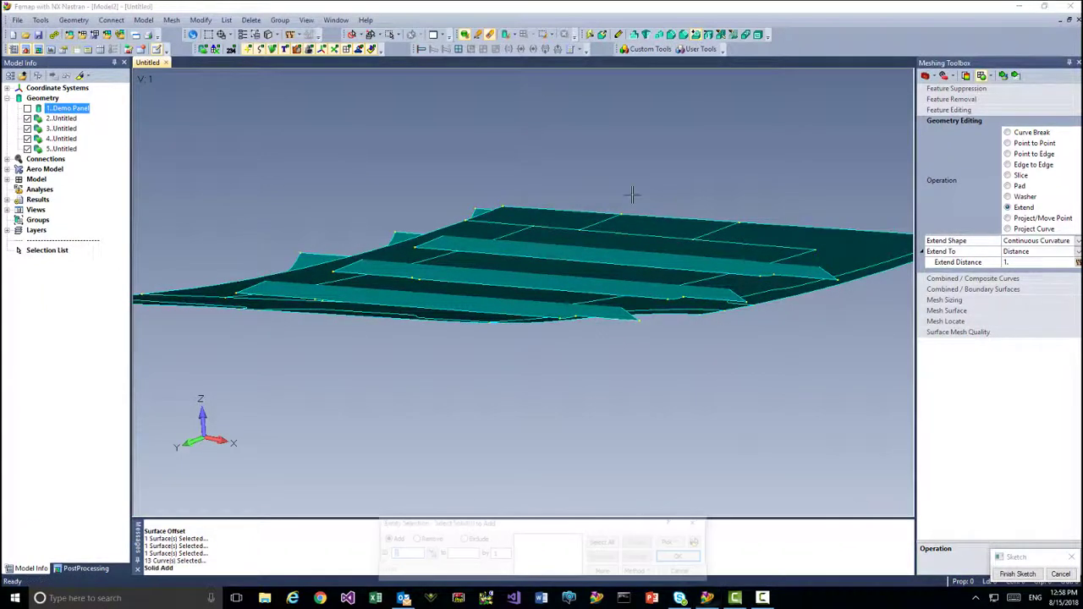
left_click(623, 220)
left_click(542, 292)
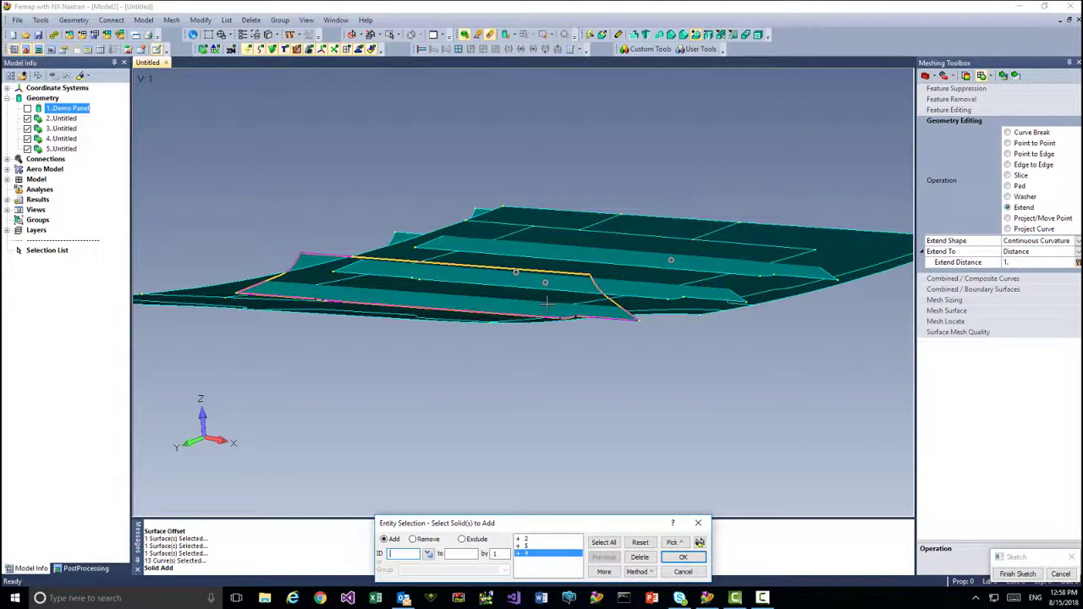
left_click(545, 302)
key("Return")
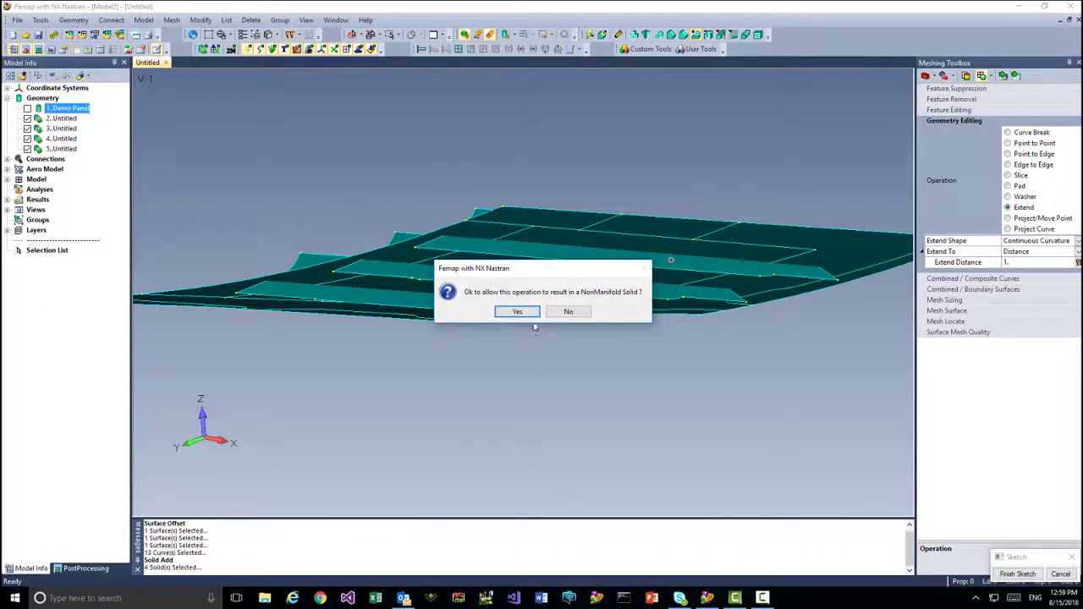
left_click(517, 312)
- Delete the three excess stiffener surfaces that protrude on the far side of the panel surface
middle_click_drag(517, 312, 433, 156)
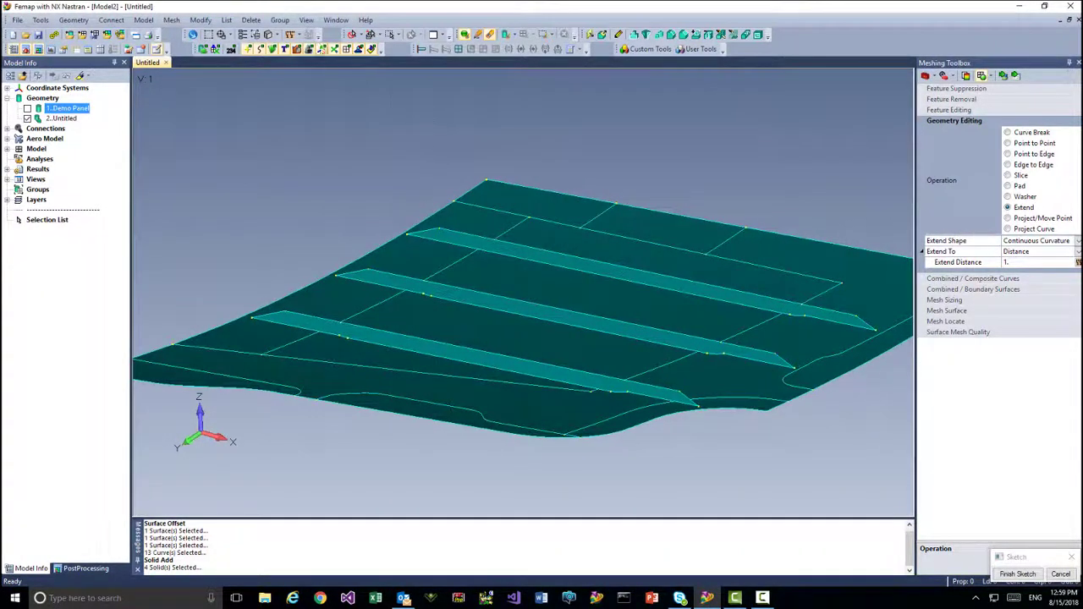
left_click(252, 20)
mouse_move(279, 57)
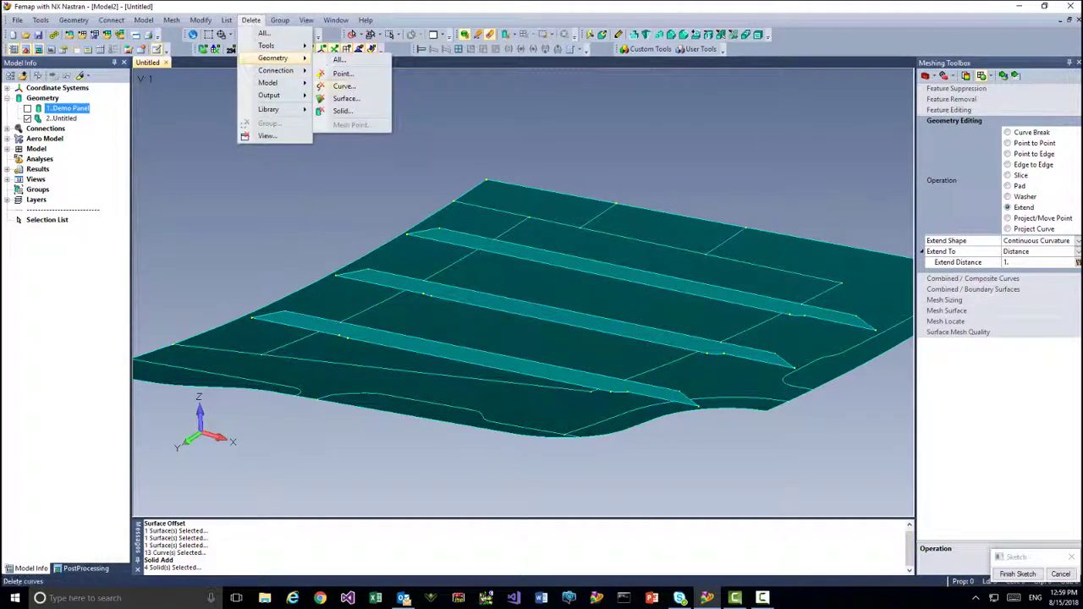
left_click(347, 99)
left_click(651, 279)
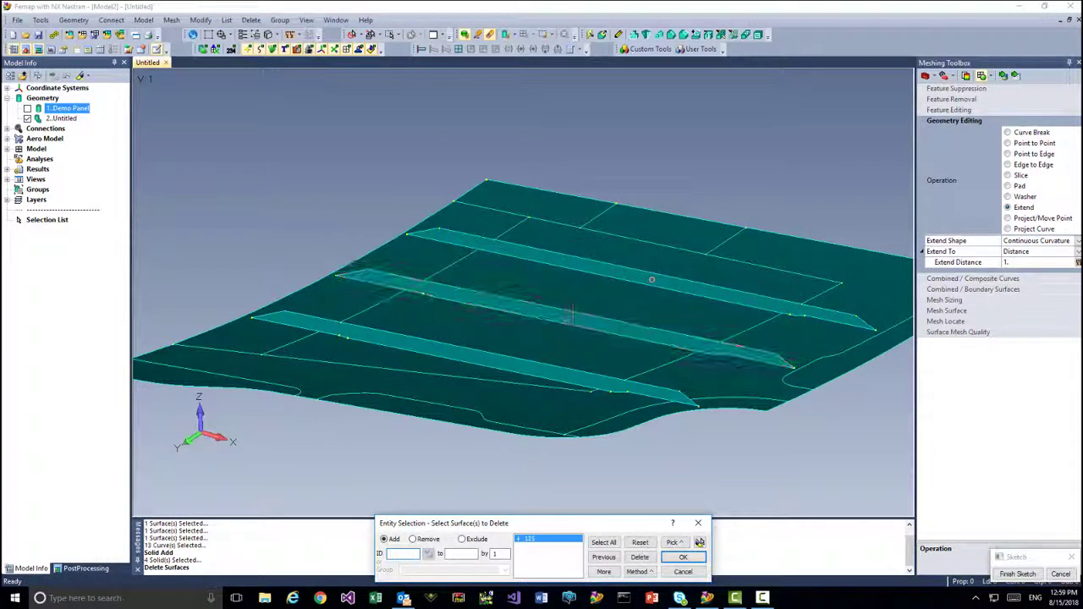
left_click(550, 343)
left_click(531, 365)
key("Return")
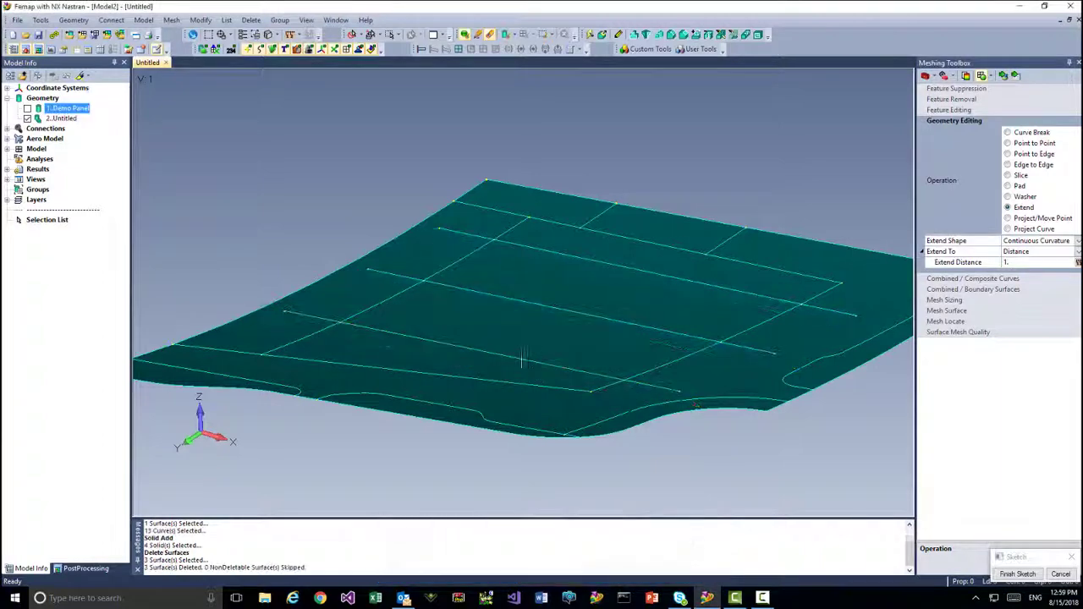
- Toggle the Demo Panel solid on and off to compare it with the combined panel and stiffener surfaces
middle_click_drag(520, 357, 485, 287)
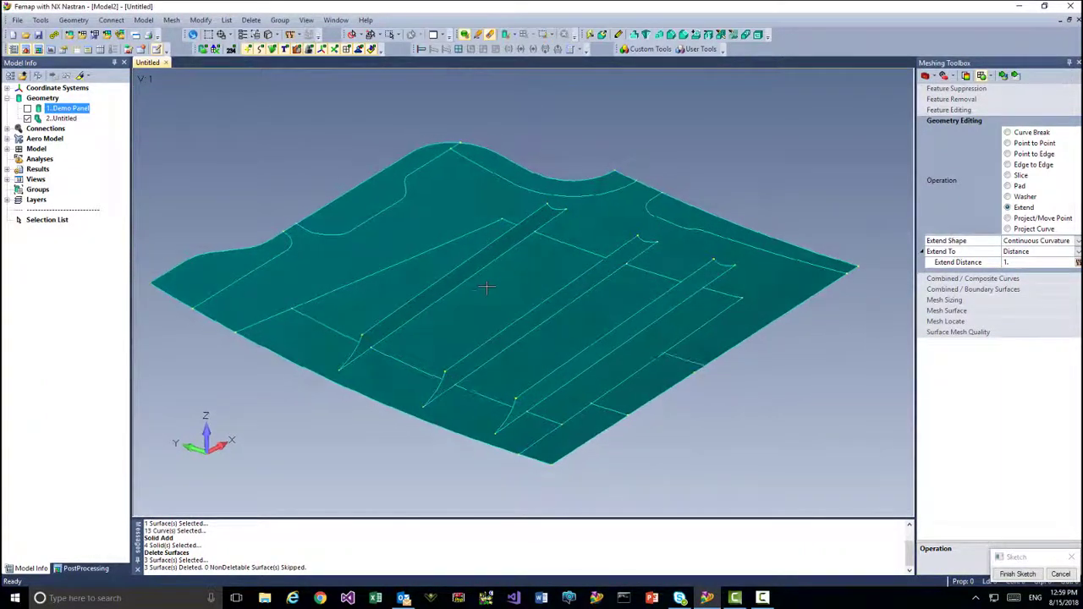
left_click(28, 109)
left_click(28, 109)
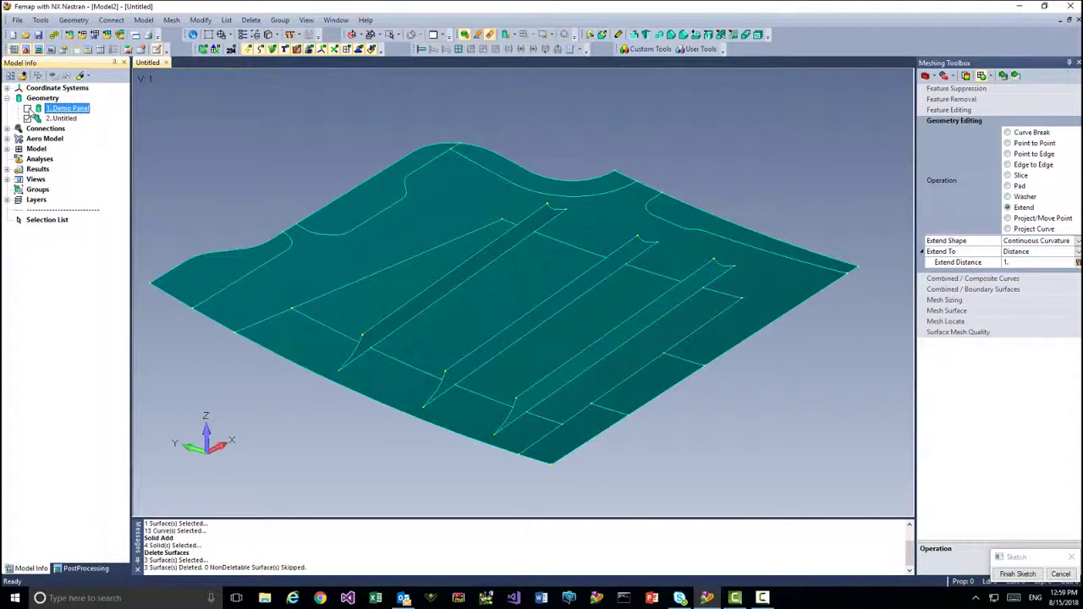
left_click(28, 109)
left_click(28, 110)
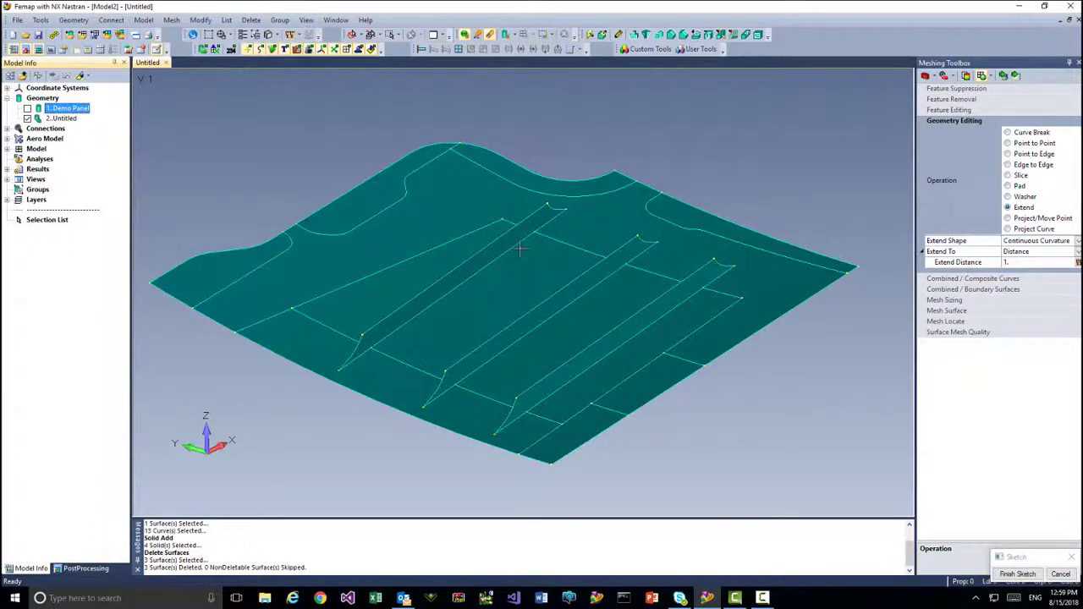